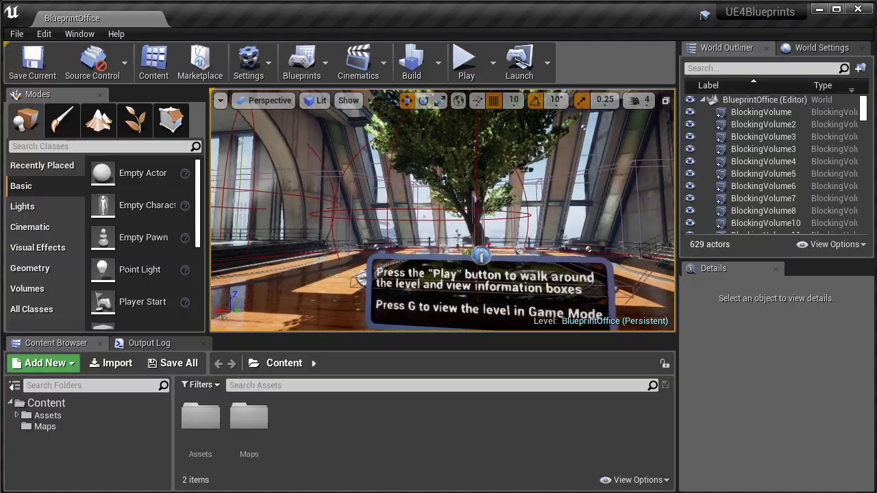
# Expand the viewport to immersive mode and hide Static Meshes to view the level as wireframes
pyautogui.press('F11')
pyautogui.moveTo(417, 157); pyautogui.dragTo(548, 167, button='right')
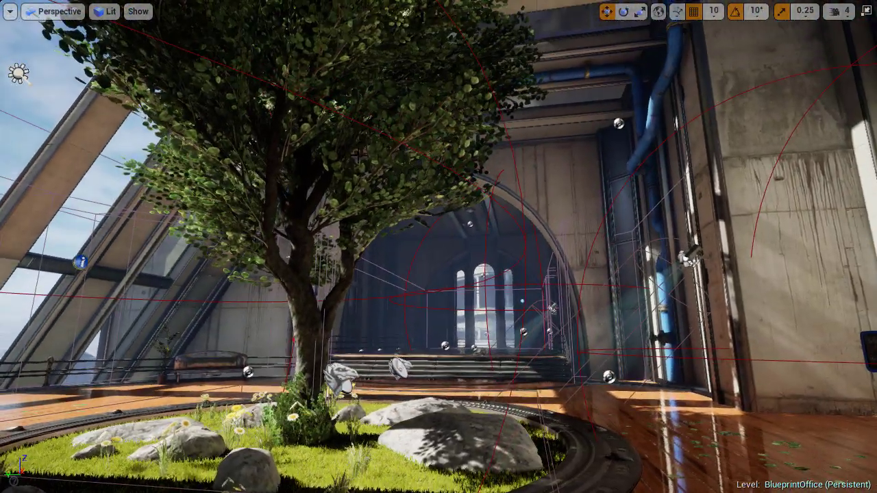
pyautogui.click(141, 12)
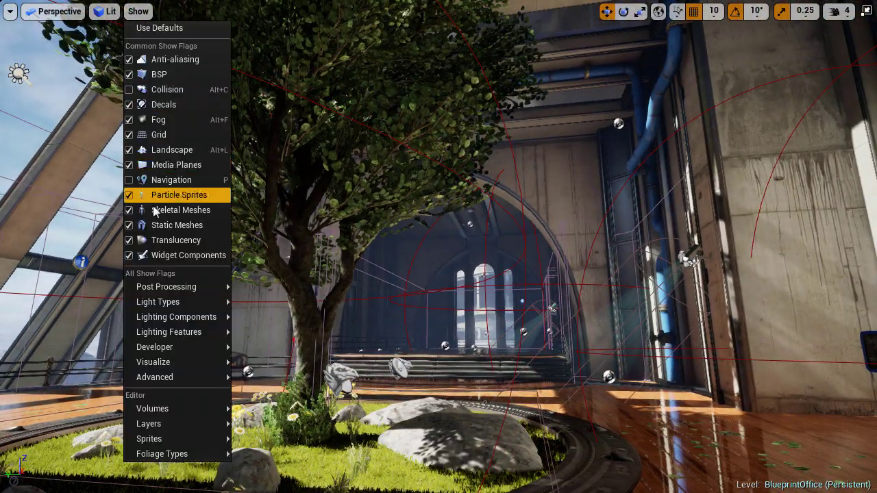
pyautogui.click(129, 228)
pyautogui.moveTo(274, 226); pyautogui.dragTo(397, 229, button='right')
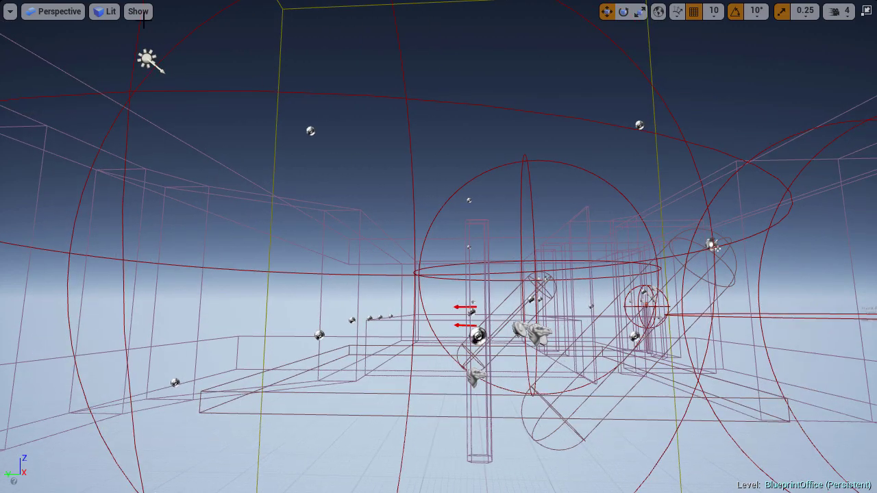
# Re-enable Static Meshes in the Show menu and fly past the tree toward the hallway
pyautogui.click(138, 11)
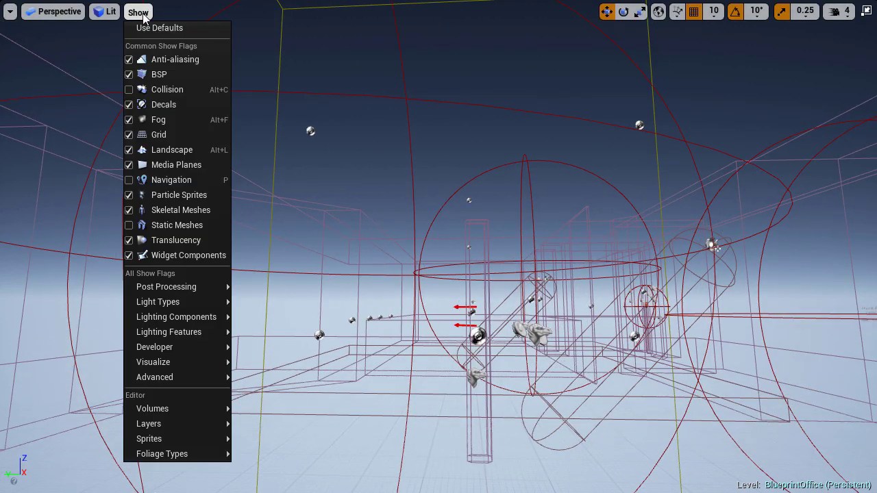
pyautogui.click(130, 226)
pyautogui.moveTo(366, 275); pyautogui.dragTo(410, 282, button='right')
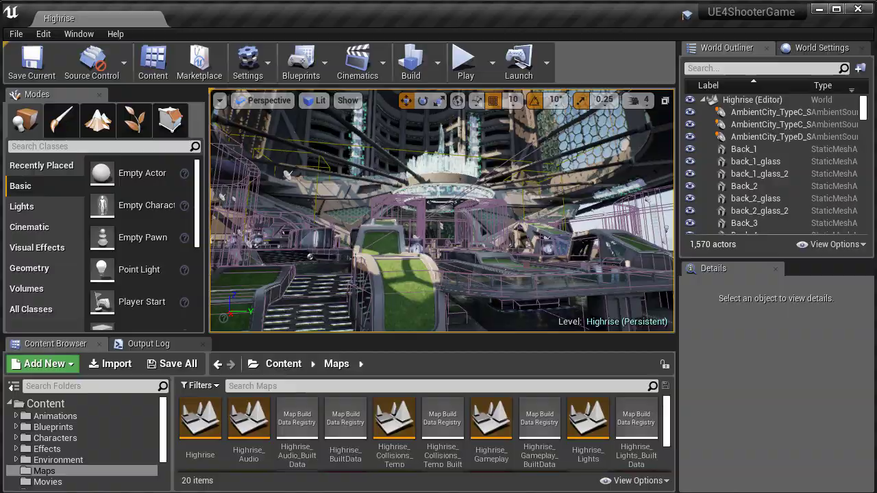
# Download the Windows Epic launcher and start installing Unreal Engine 4.21.2
pyautogui.press('F11')
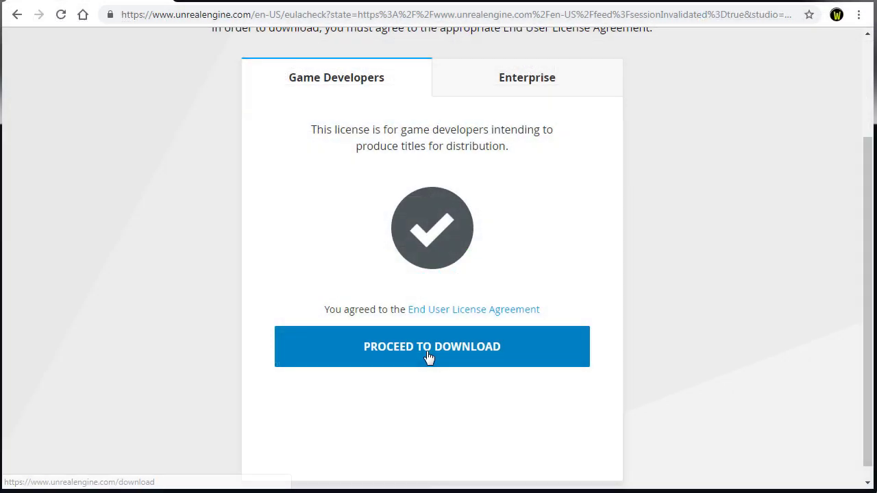
pyautogui.click(428, 355)
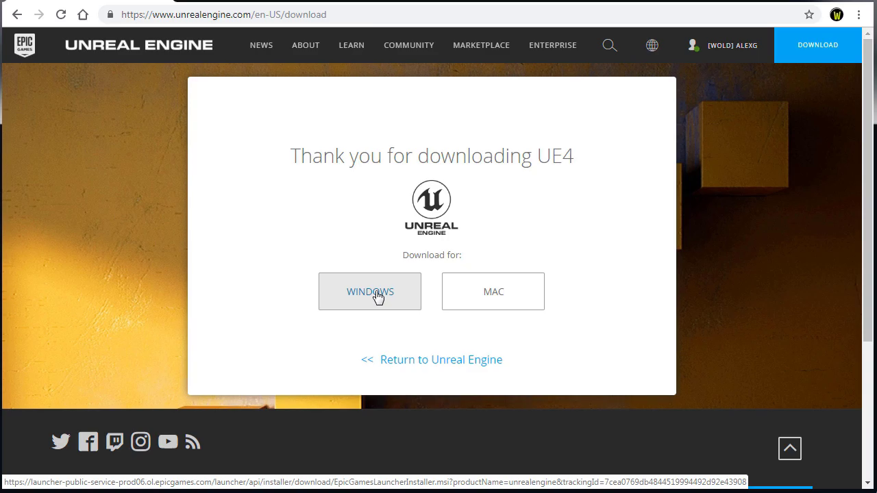
pyautogui.click(378, 296)
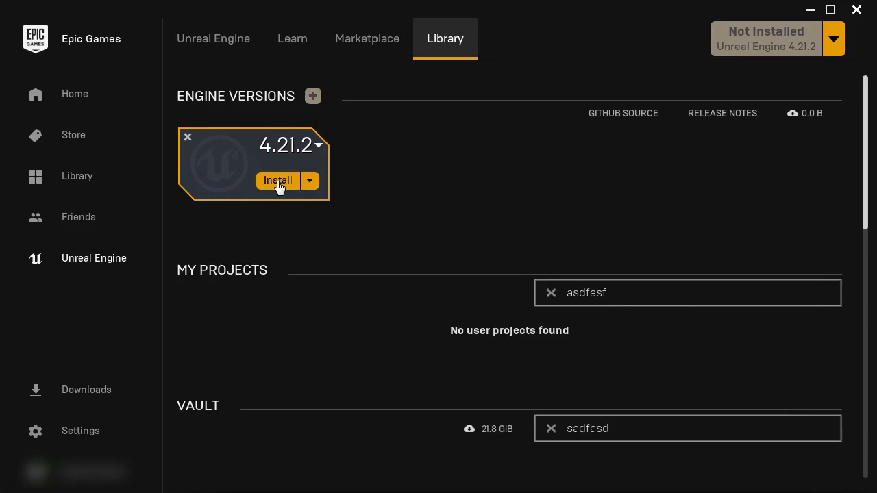
pyautogui.click(278, 180)
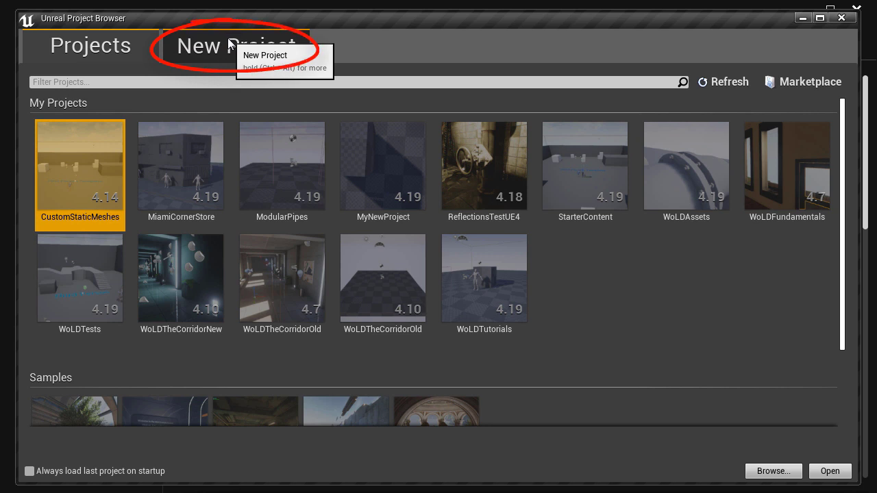
# Create MyFirstProject from the Blueprint Third Person template with starter content
pyautogui.click(229, 44)
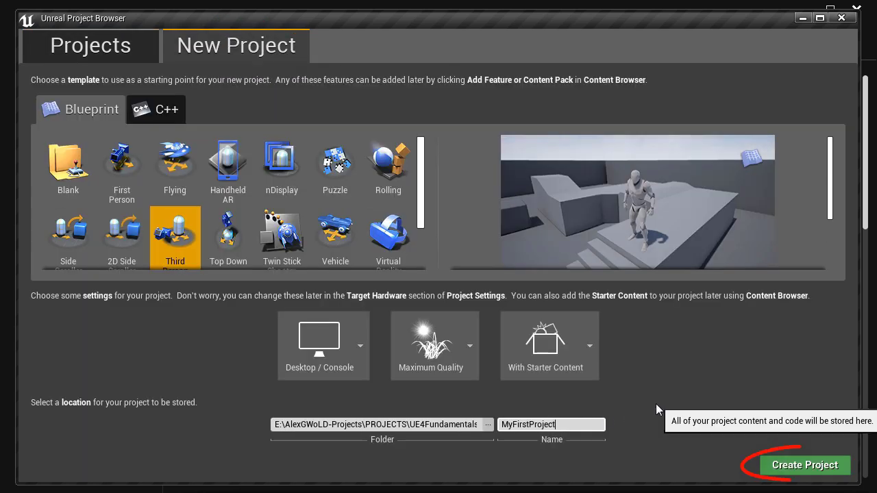
pyautogui.click(826, 470)
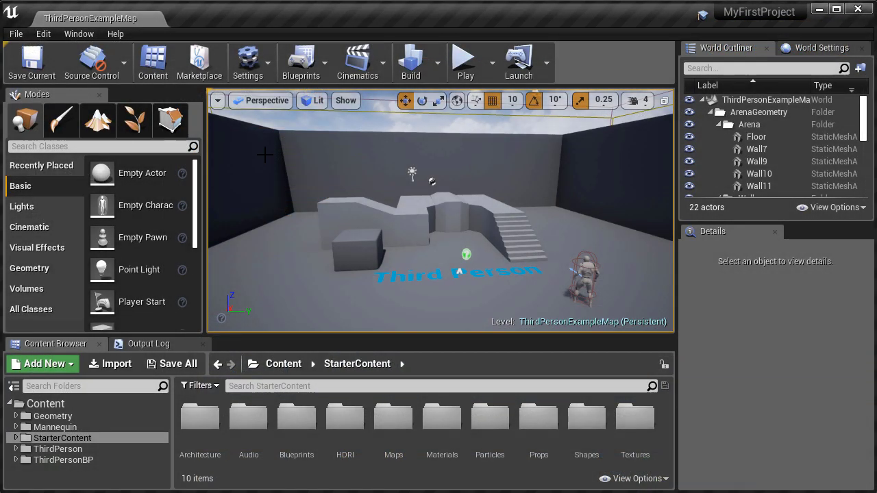
# Start a new level from a template and render the viewport in Unlit mode
pyautogui.click(16, 33)
pyautogui.click(79, 59)
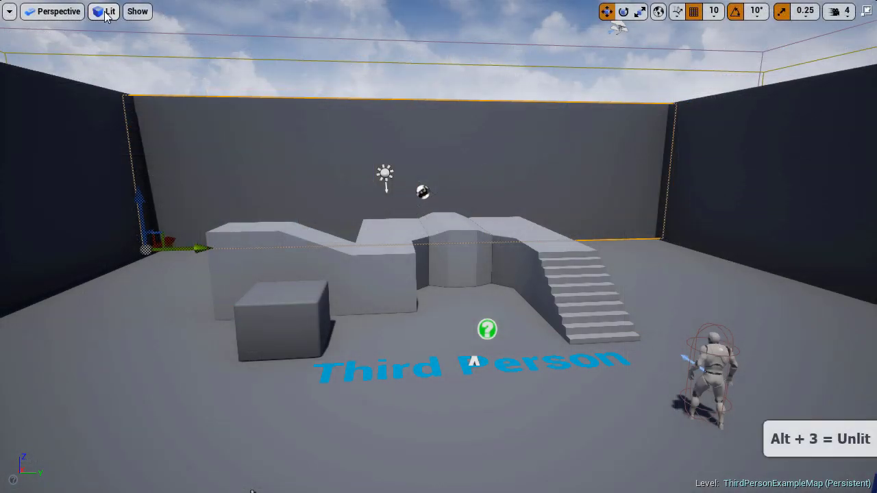
pyautogui.click(106, 12)
pyautogui.click(121, 52)
# Cycle the view mode through Wireframe and Detail Lighting, ending in Lighting Only
pyautogui.click(109, 12)
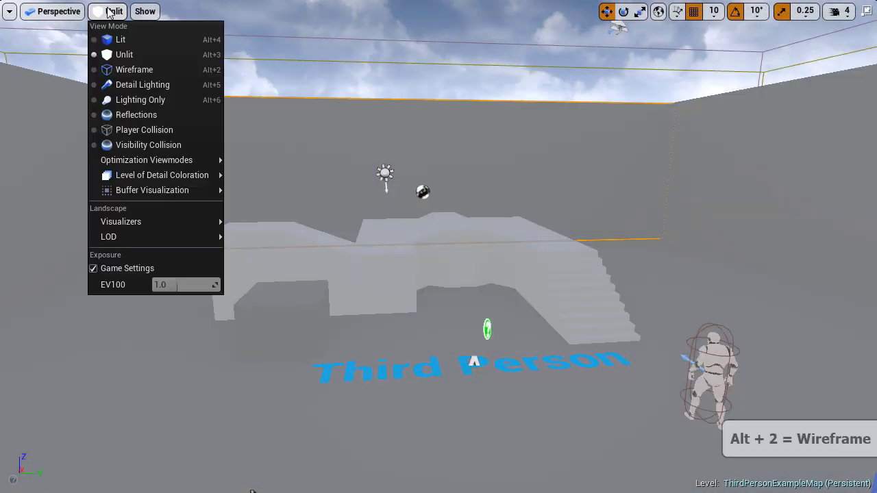
pyautogui.click(127, 69)
pyautogui.click(117, 12)
pyautogui.click(134, 85)
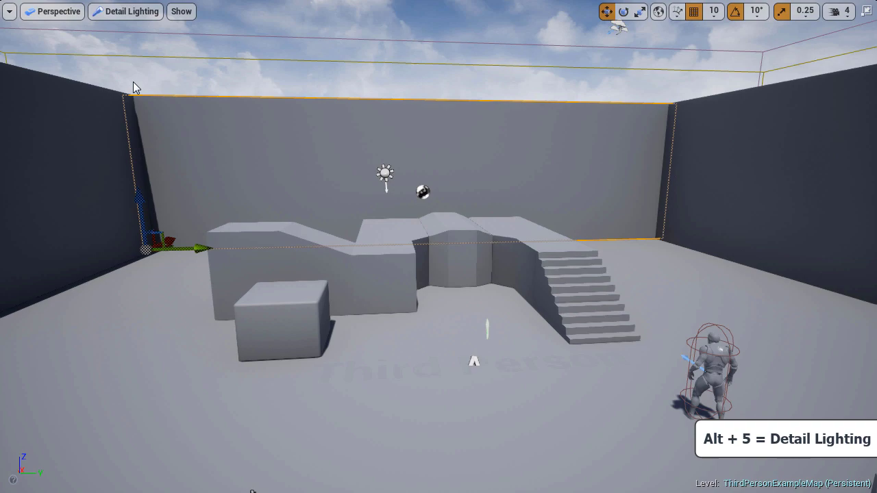
pyautogui.click(125, 11)
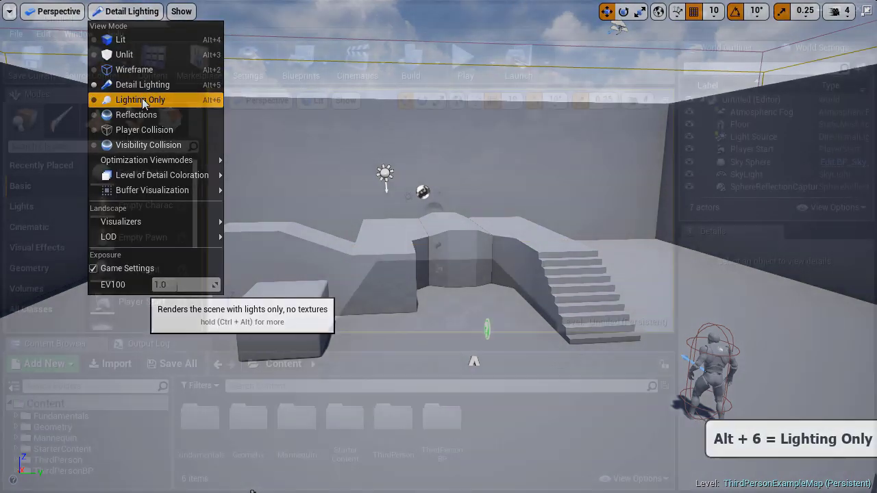
pyautogui.click(142, 100)
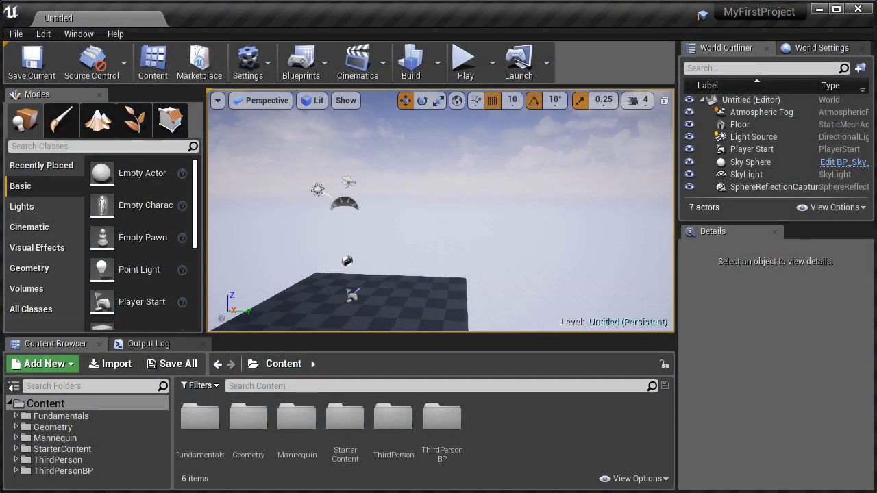
# Fly over the new level, then browse Fundamentals/Maps to show MyFirstSave
pyautogui.moveTo(438, 219)
pyautogui.mouseDown()
pyautogui.moveTo(397, 209)
pyautogui.moveTo(377, 182)
pyautogui.moveTo(370, 209)
pyautogui.mouseUp()
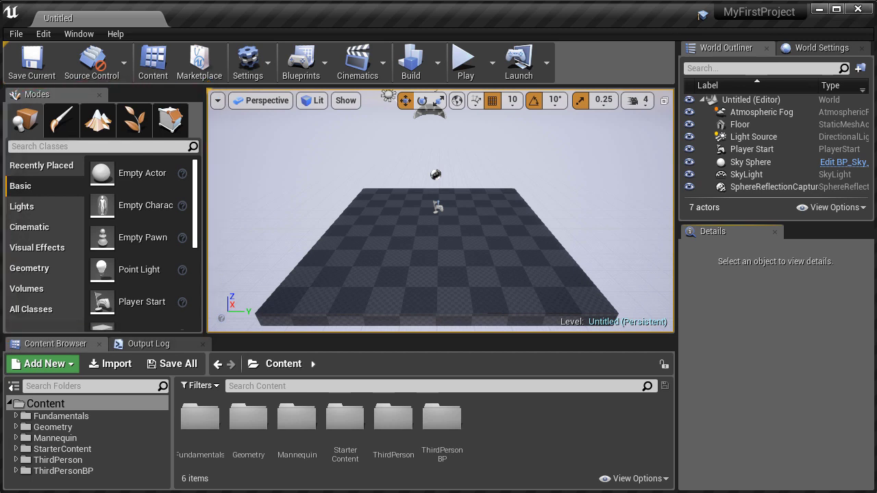
pyautogui.doubleClick(58, 423)
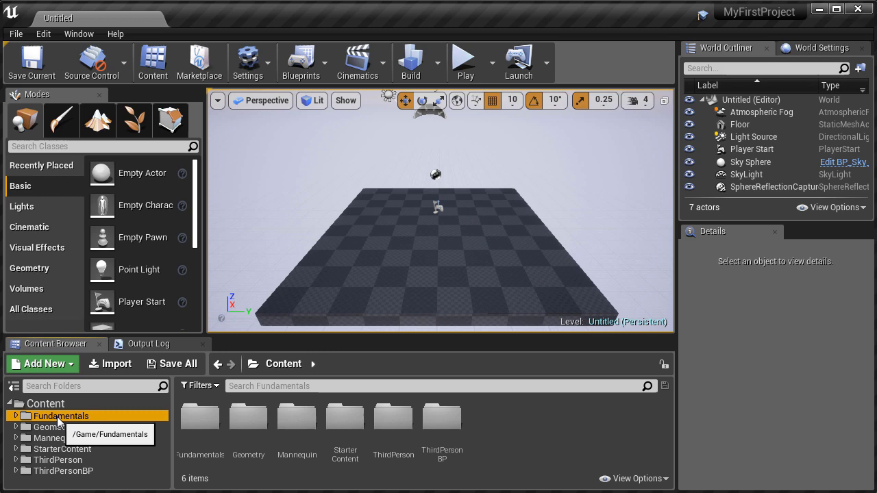
pyautogui.click(57, 429)
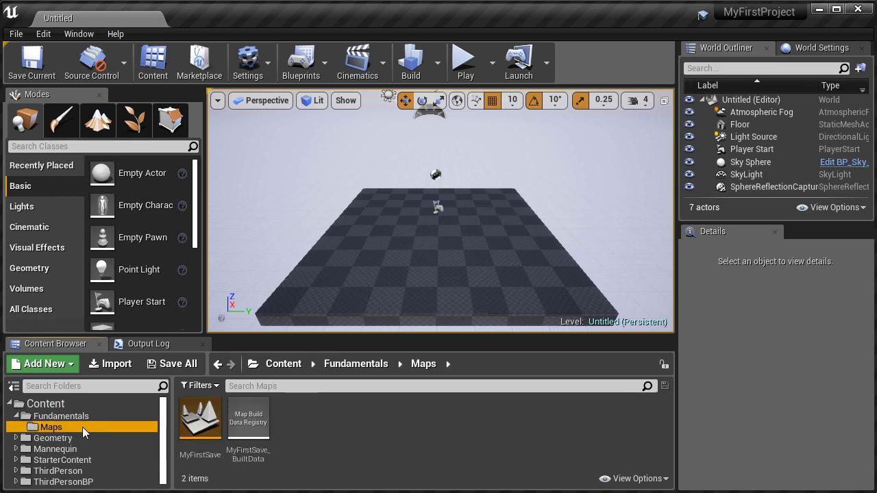
# Place SM_AssetPlatform from StarterContent/Architecture into the level, raise it and frame it
pyautogui.click(60, 461)
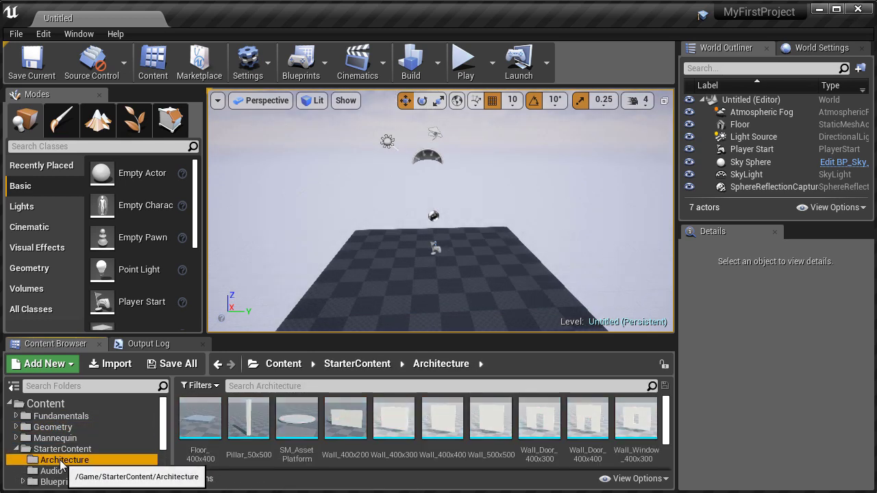
pyautogui.scroll(-2, 55, 462)
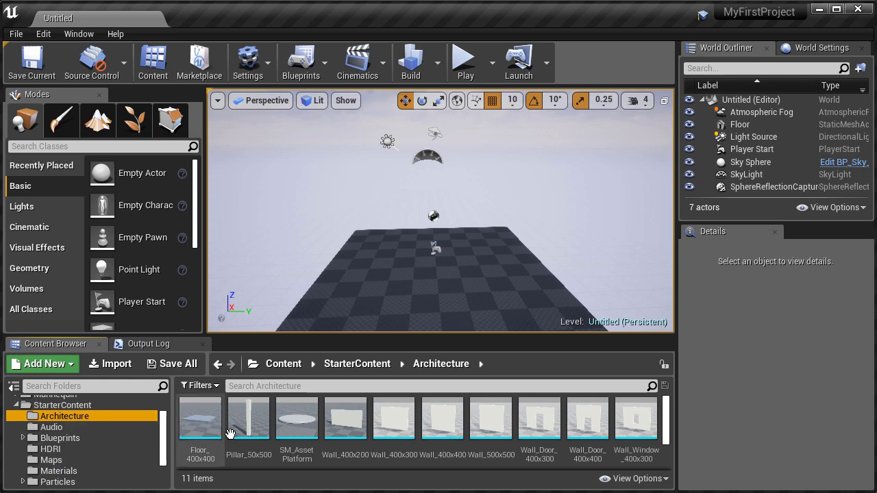
pyautogui.moveTo(248, 421); pyautogui.dragTo(359, 294)
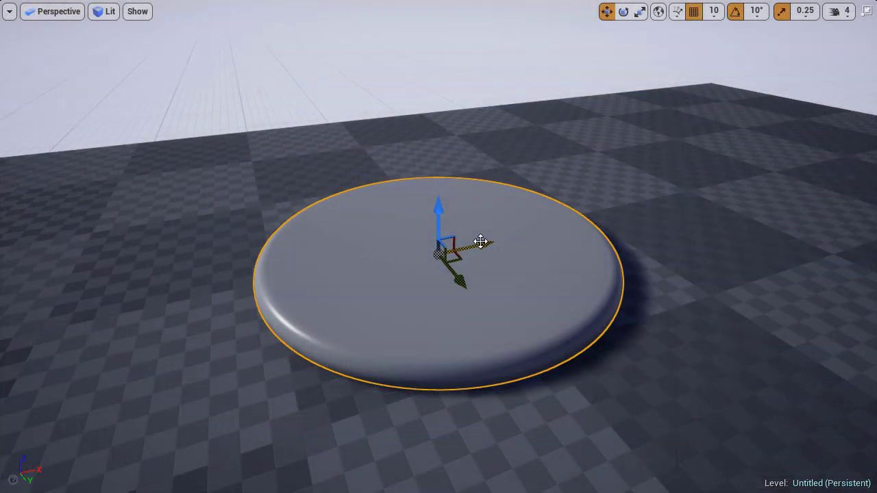
pyautogui.moveTo(439, 205); pyautogui.dragTo(494, 198)
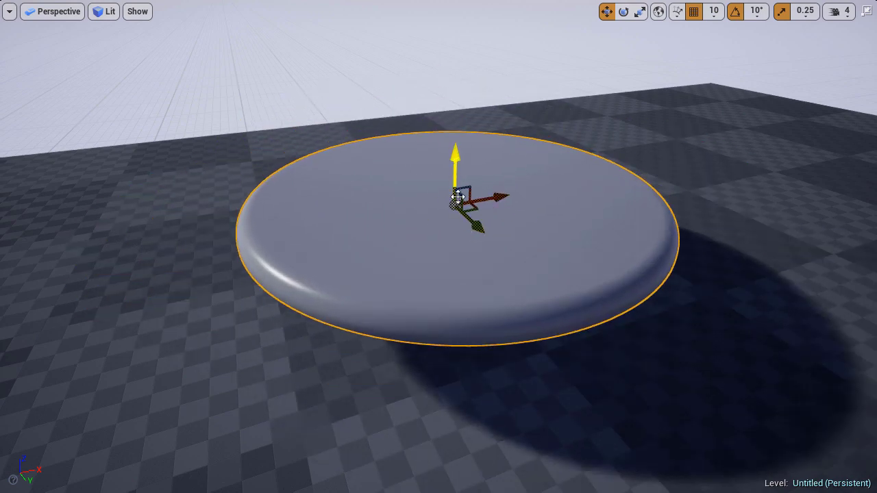
pyautogui.moveTo(360, 198); pyautogui.dragTo(360, 137)
pyautogui.press('f')
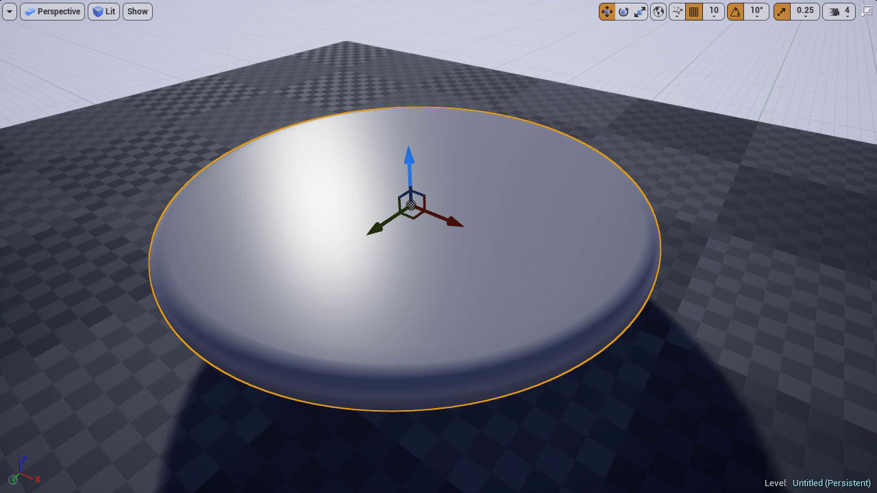
# Switch to Top wireframe view and nudge the platform slightly left and down
pyautogui.scroll(5, 382, 206)
pyautogui.moveTo(373, 176)
pyautogui.mouseDown()
pyautogui.moveTo(525, 290)
pyautogui.moveTo(331, 173)
pyautogui.moveTo(368, 187)
pyautogui.mouseUp()
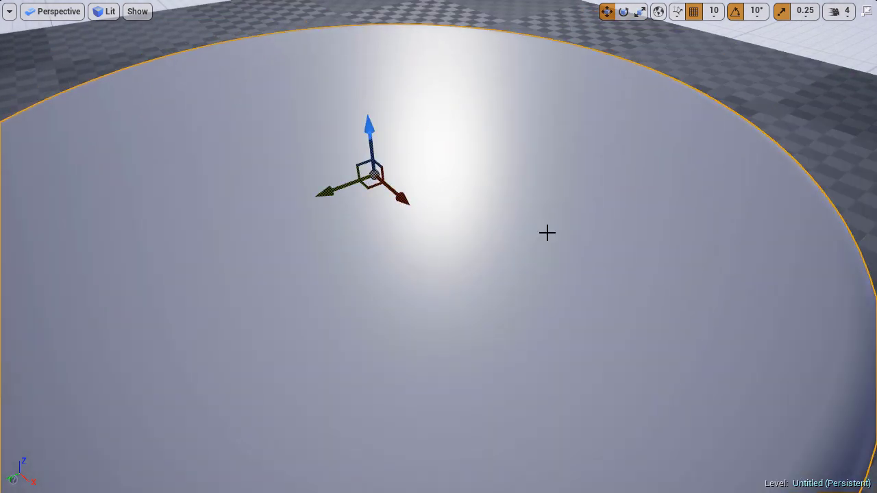
pyautogui.press('f')
pyautogui.hotkey('alt', 'j')
pyautogui.press('f')
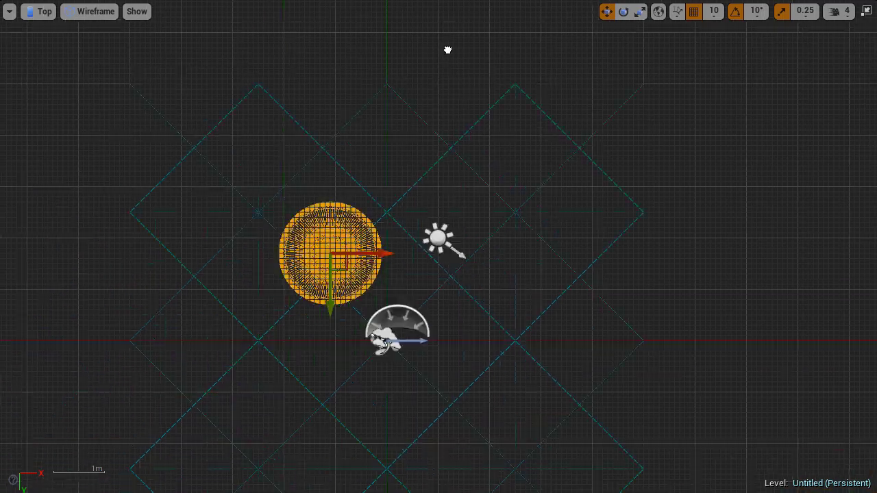
pyautogui.moveTo(372, 230); pyautogui.dragTo(361, 233)
pyautogui.moveTo(315, 280); pyautogui.dragTo(316, 297)
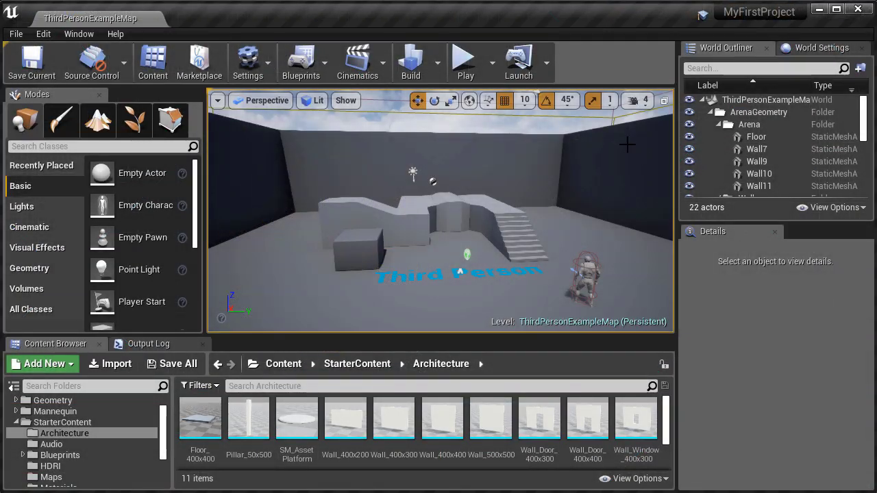
# Play-test in the selected viewport, running up onto the platform, then narrow the Modes panel
pyautogui.click(492, 62)
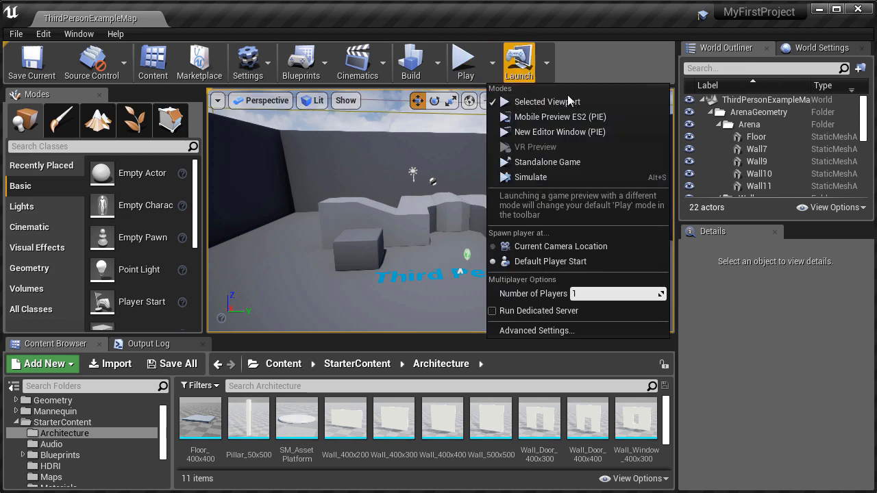
pyautogui.click(568, 99)
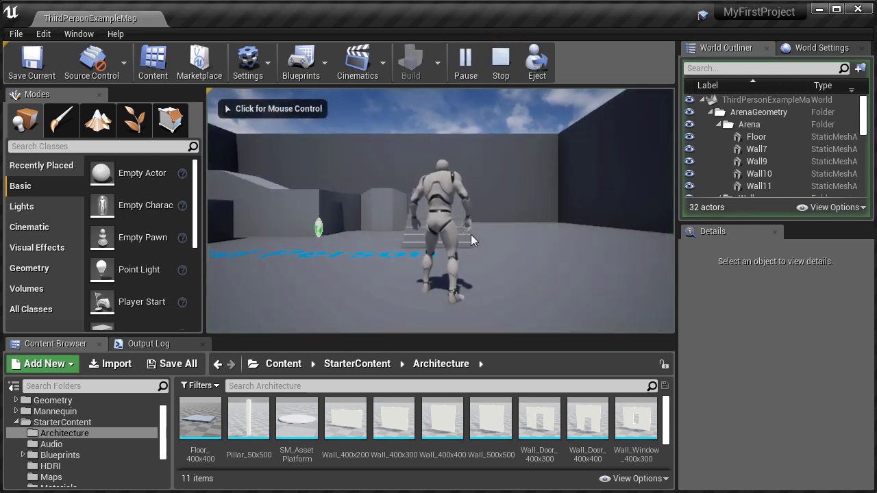
pyautogui.click(470, 234)
pyautogui.press('w')
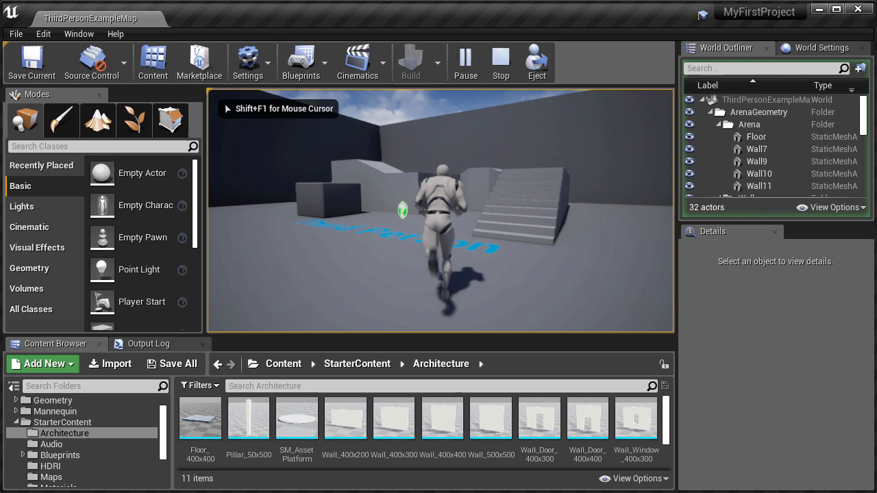
pyautogui.press('w')
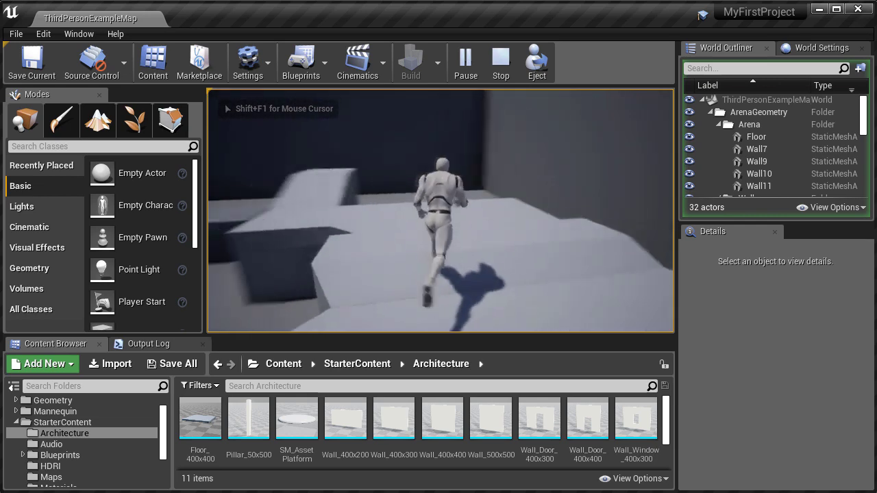
pyautogui.press('w')
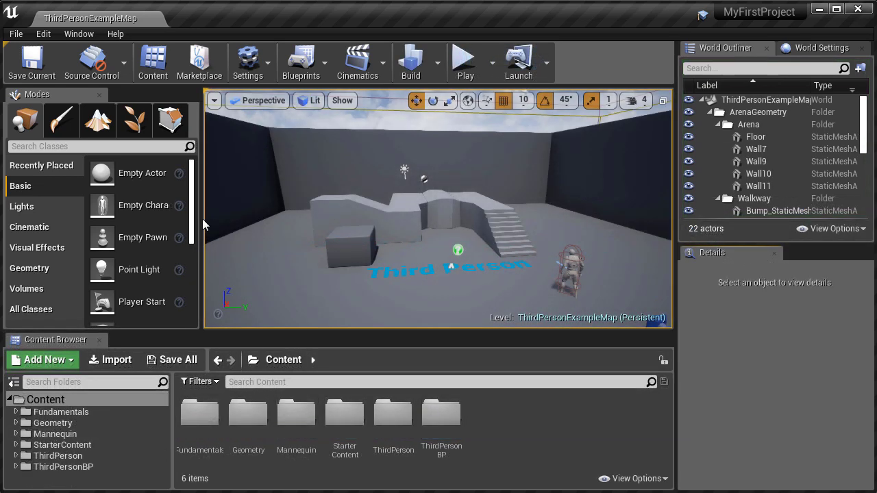
pyautogui.moveTo(201, 218); pyautogui.dragTo(122, 218)
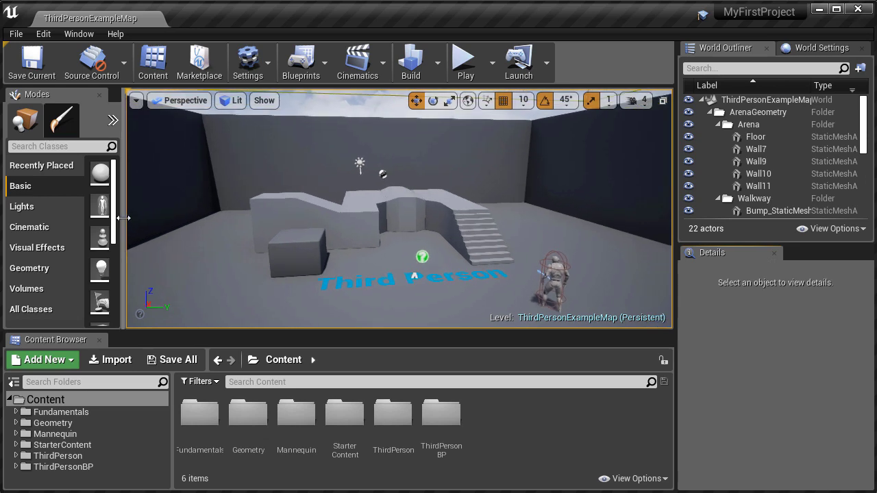
pyautogui.moveTo(202, 331); pyautogui.dragTo(214, 418)
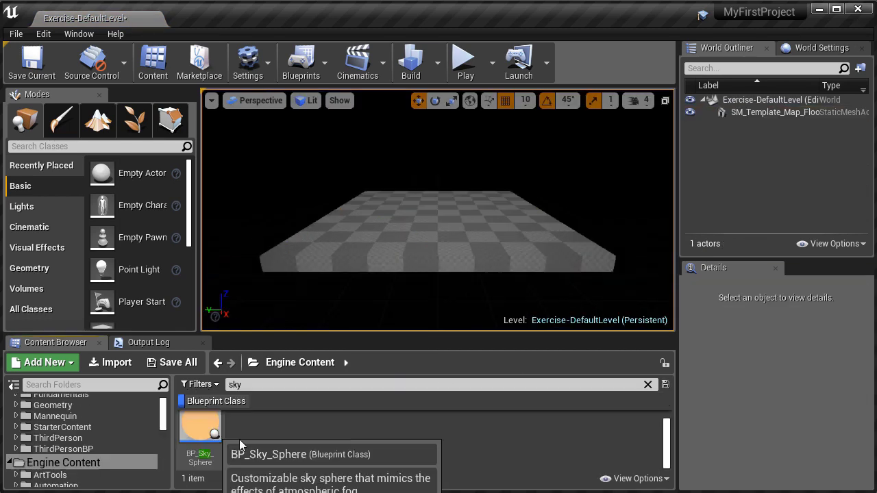
# Drag BP_Sky_Sphere into the level and deselect the DirectionalLight
pyautogui.moveTo(215, 430); pyautogui.dragTo(427, 189)
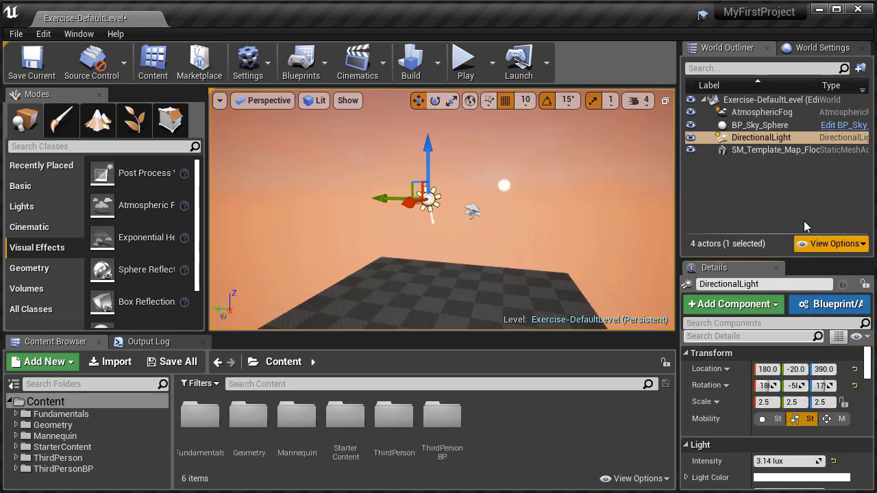
pyautogui.click(793, 204)
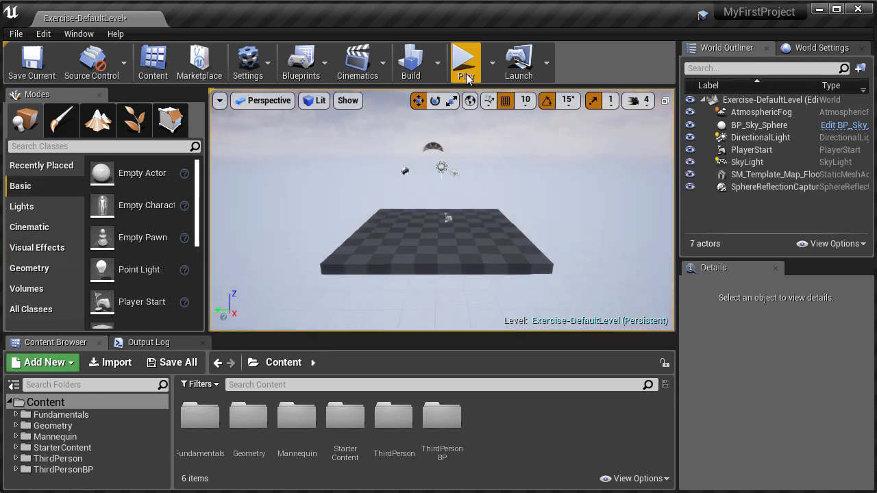
# Play-test the sky level, walking and jumping the mannequin across the floor, then exit with Esc
pyautogui.click(465, 65)
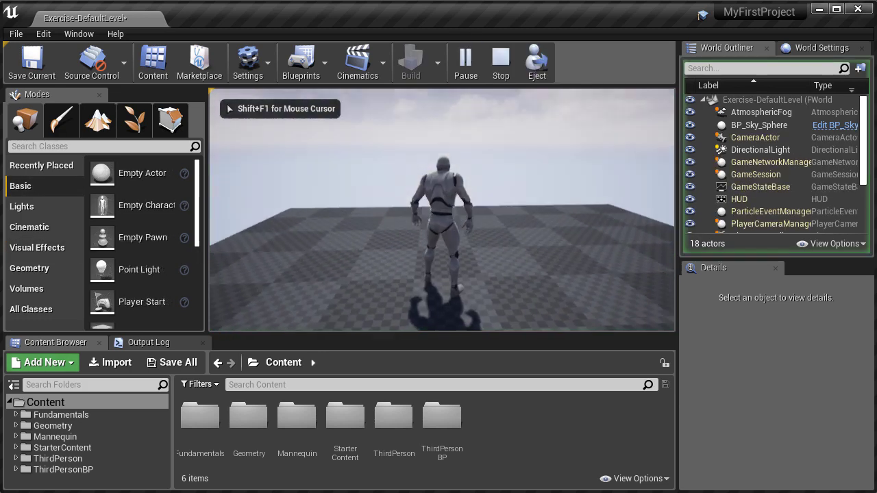
pyautogui.press('a')
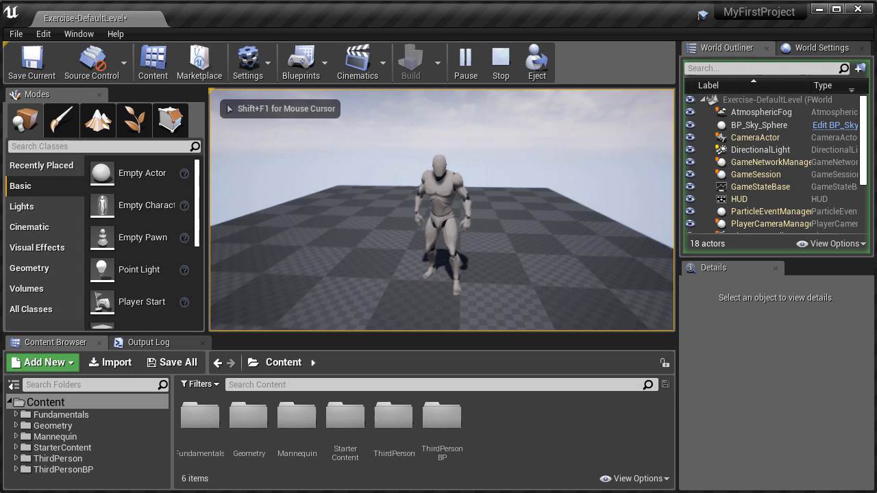
pyautogui.press('w')
pyautogui.press('space')
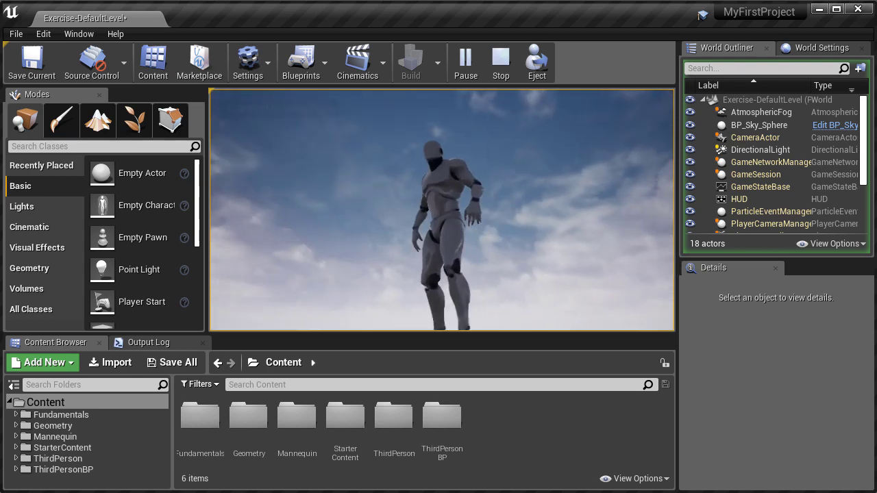
pyautogui.press('w')
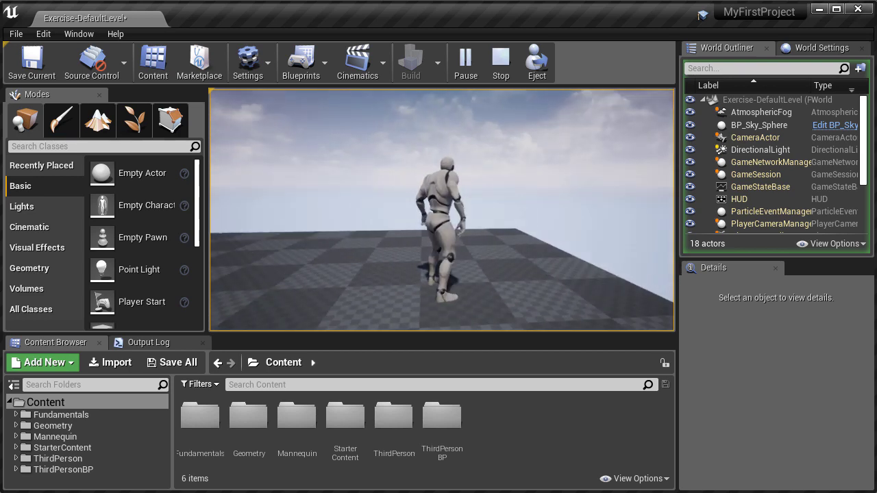
pyautogui.press('Escape')
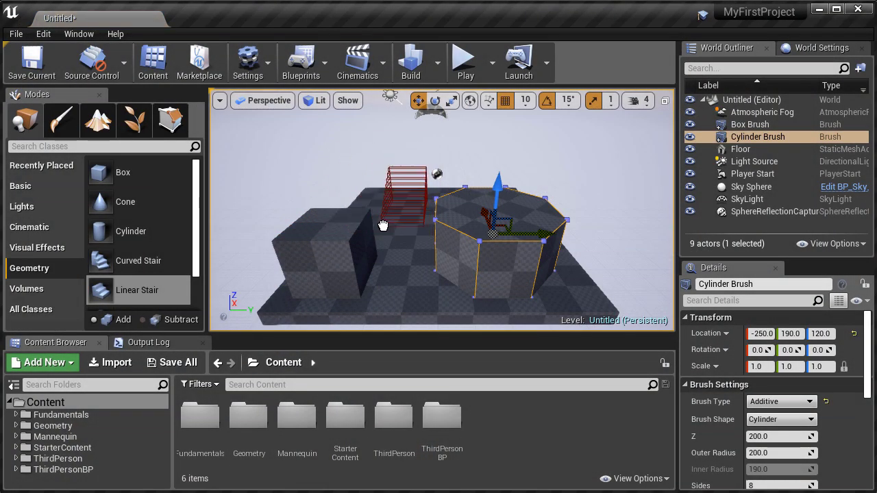
# Add a linear stair brush beside the tower and a box brush raised above it
pyautogui.moveTo(382, 226); pyautogui.dragTo(382, 228)
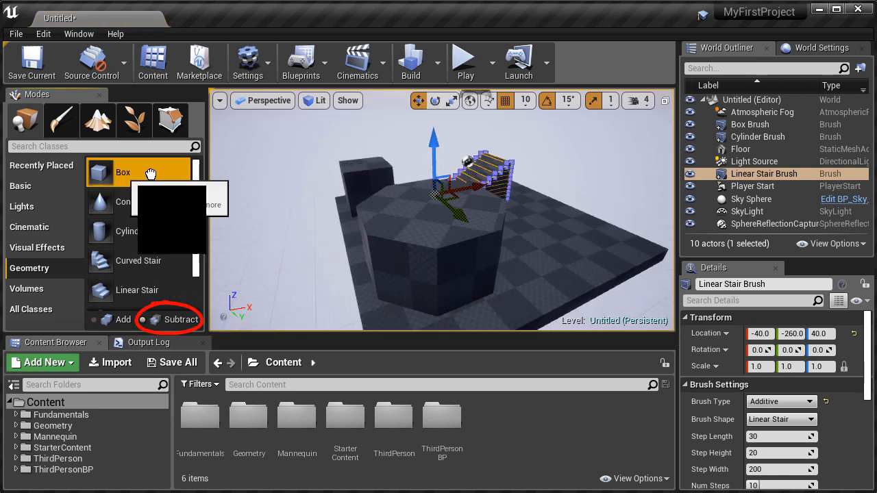
pyautogui.moveTo(147, 172)
pyautogui.mouseDown()
pyautogui.moveTo(395, 214)
pyautogui.moveTo(405, 200)
pyautogui.mouseUp()
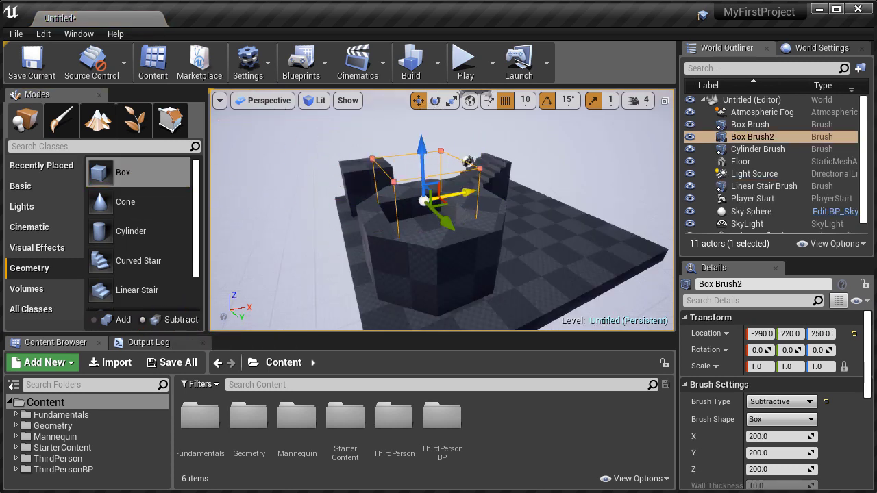
pyautogui.moveTo(404, 200); pyautogui.dragTo(466, 212, button='right')
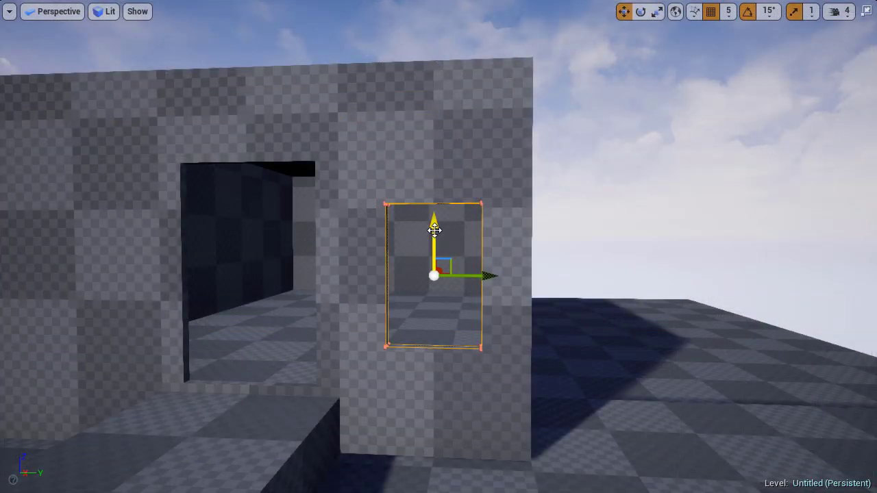
pyautogui.moveTo(439, 225)
pyautogui.mouseDown()
pyautogui.moveTo(436, 163)
pyautogui.moveTo(435, 214)
pyautogui.moveTo(435, 200)
pyautogui.moveTo(505, 232)
pyautogui.mouseUp()
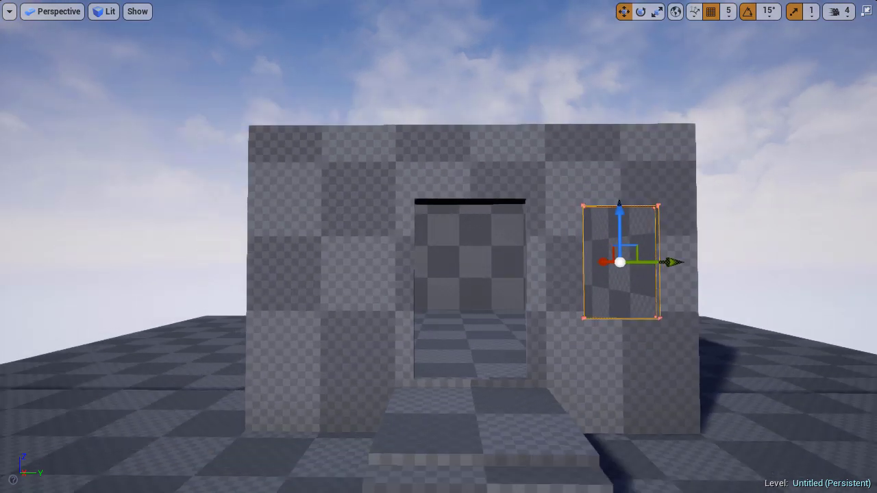
pyautogui.keyDown('alt'); pyautogui.moveTo(504, 235); pyautogui.dragTo(505, 235); pyautogui.keyUp('alt')
# Use Play From Here at a chosen spot and run the character toward the building
pyautogui.scroll(3, 505, 234)
pyautogui.scroll(-5, 384, 364)
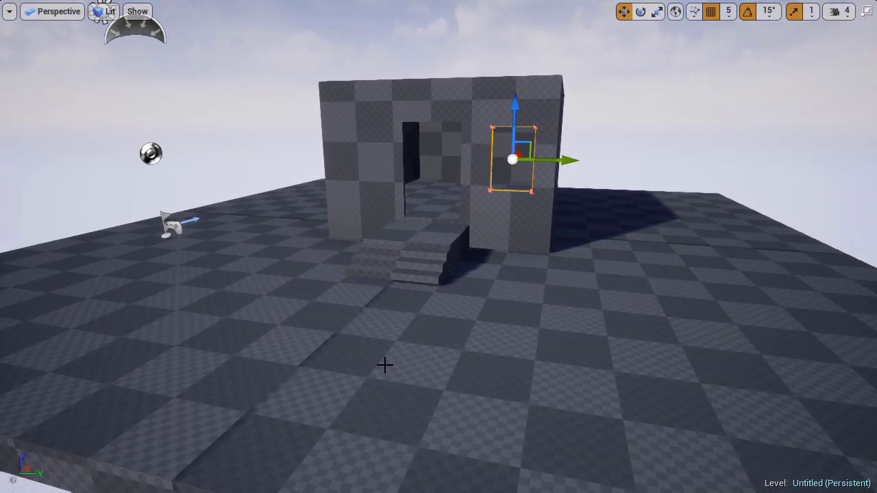
pyautogui.rightClick(383, 363)
pyautogui.click(411, 326)
pyautogui.press('w')
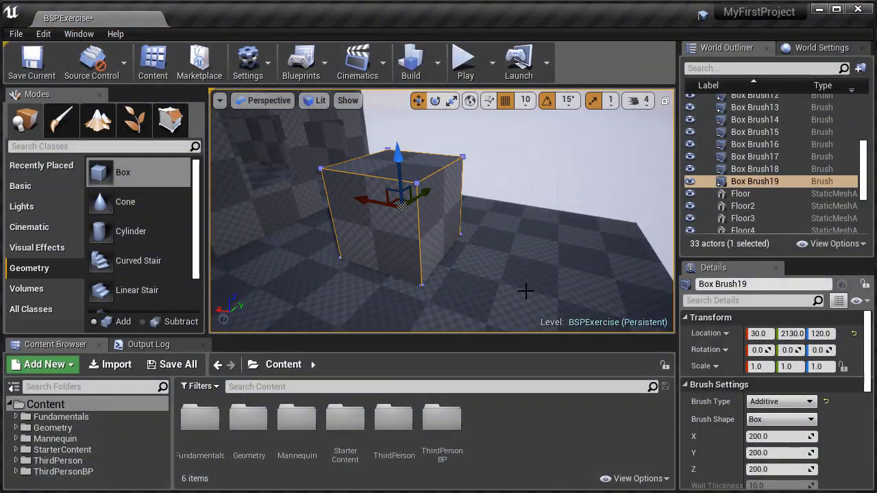
# Alt-drag a copy of Box Brush19 up the Z axis, set it Subtractive, and briefly toggle Geometry Editing
pyautogui.moveTo(372, 200)
pyautogui.keyDown('alt'); pyautogui.mouseDown()
pyautogui.moveTo(401, 201)
pyautogui.moveTo(446, 155)
pyautogui.moveTo(443, 137)
pyautogui.mouseUp(); pyautogui.keyUp('alt')
pyautogui.click(782, 401)
pyautogui.click(766, 422)
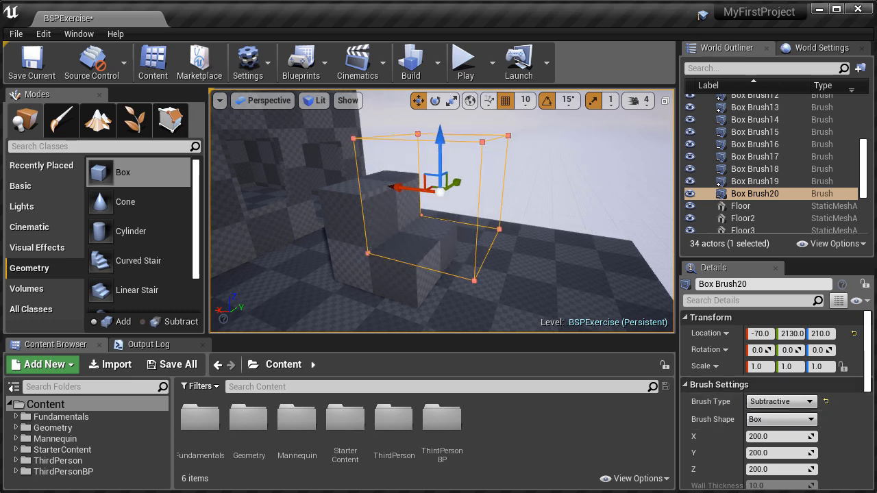
pyautogui.hotkey('shift', '5')
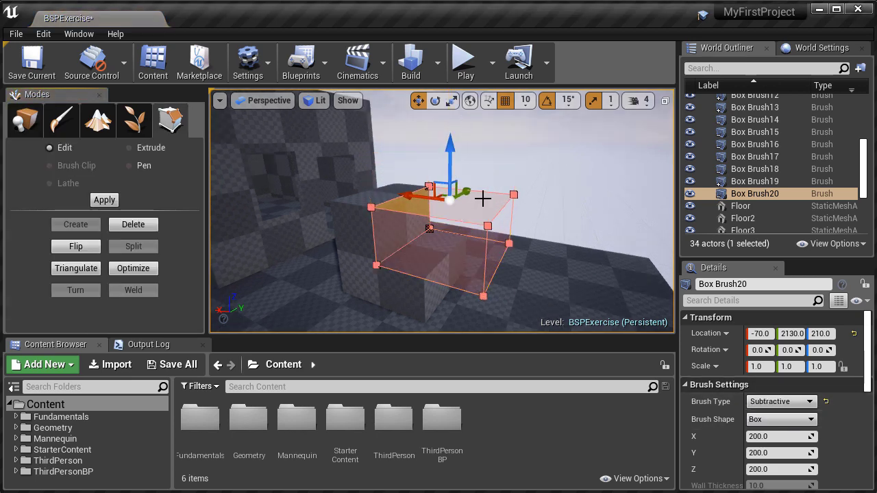
pyautogui.hotkey('shift', '1')
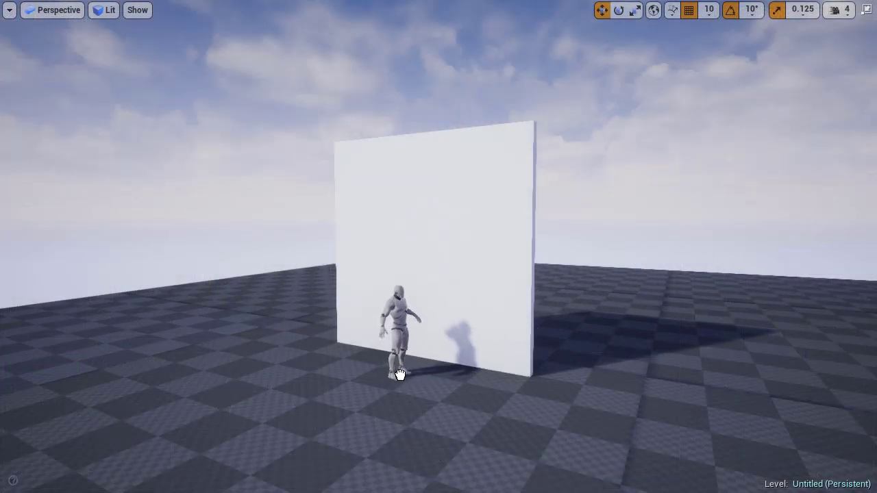
# Select the mannequin and turn it around its vertical axis
pyautogui.click(400, 374)
pyautogui.press('e')
pyautogui.moveTo(431, 391); pyautogui.dragTo(496, 393)
# Set Box Brush3's Z size to 230, nudge it down, and set its Y size to 1
pyautogui.press('r')
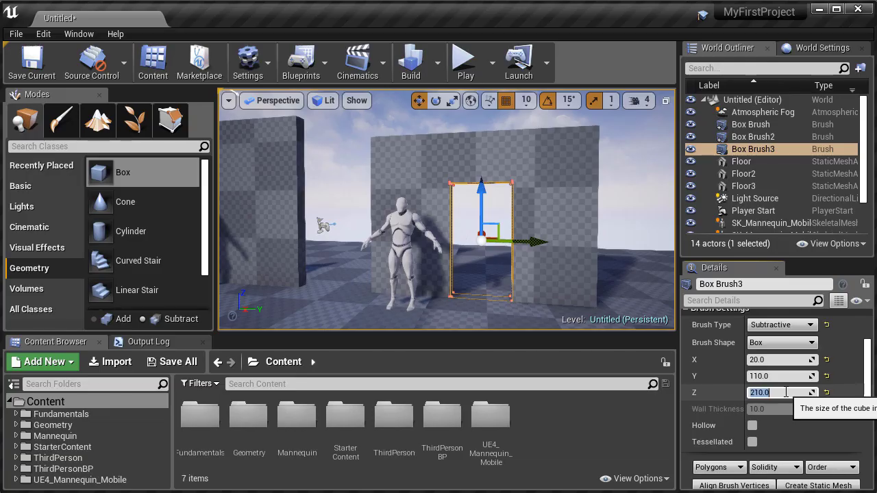
pyautogui.write('230')
pyautogui.press('Return')
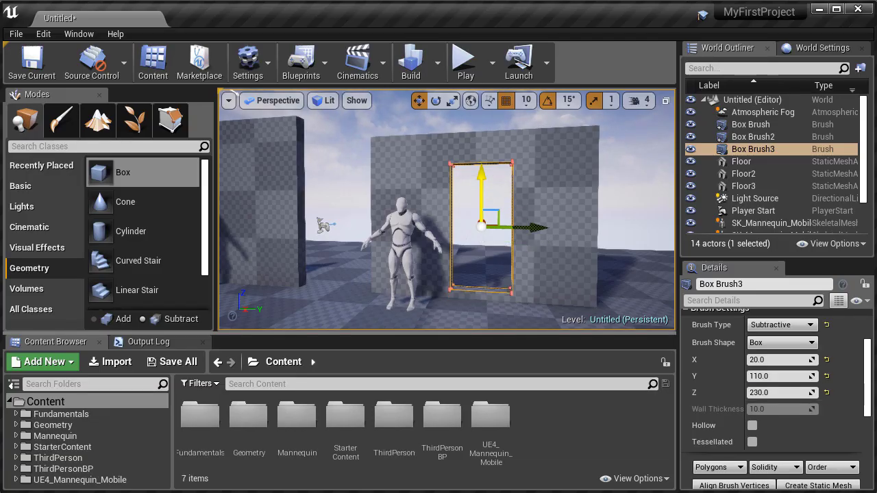
pyautogui.moveTo(482, 180); pyautogui.dragTo(481, 186)
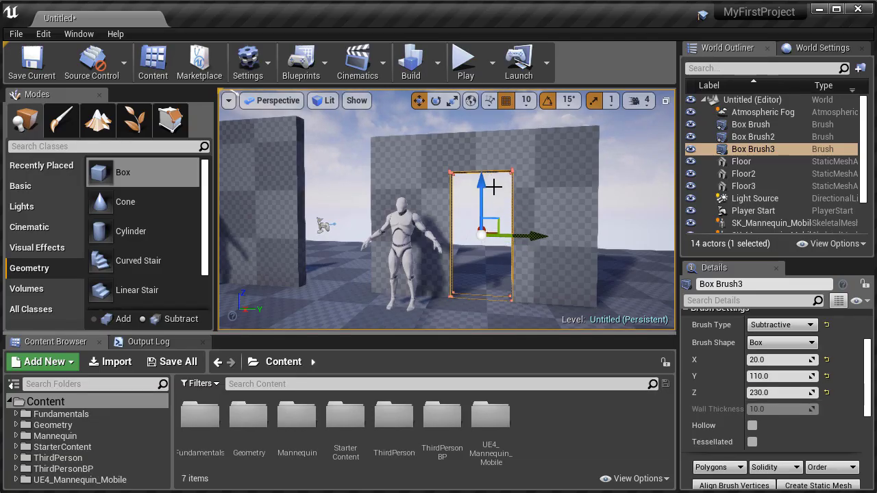
pyautogui.click(780, 376)
pyautogui.write('1')
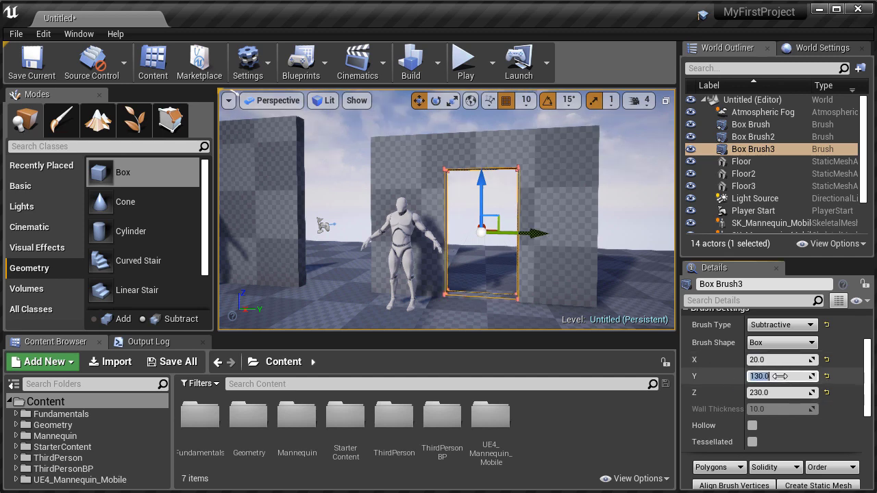
pyautogui.moveTo(489, 257)
pyautogui.mouseDown(button='right')
pyautogui.moveTo(465, 255)
pyautogui.moveTo(489, 257)
pyautogui.mouseUp(button='right')
# In full-screen viewport, slide the mannequin along its X axis toward the doorway
pyautogui.press('F11')
pyautogui.scroll(-10, 505, 348)
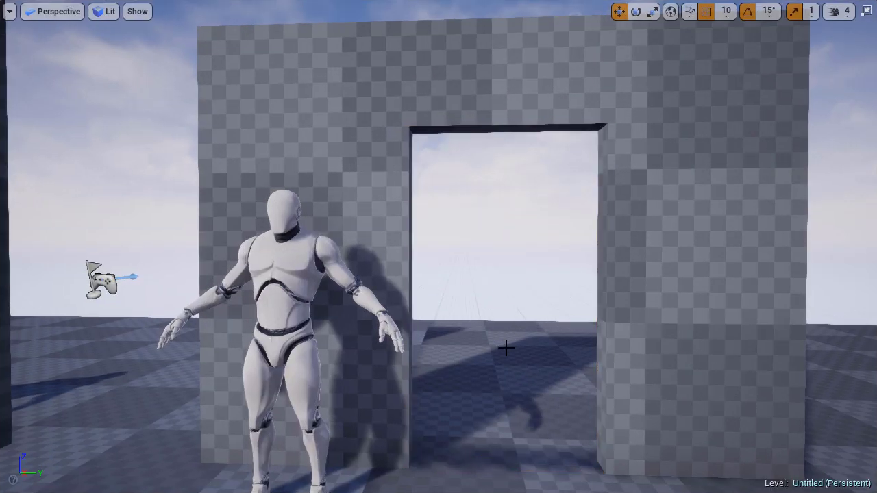
pyautogui.click(407, 294)
pyautogui.moveTo(442, 358); pyautogui.dragTo(540, 362)
pyautogui.moveTo(541, 362); pyautogui.dragTo(569, 329, button='right')
pyautogui.moveTo(569, 328); pyautogui.dragTo(466, 315)
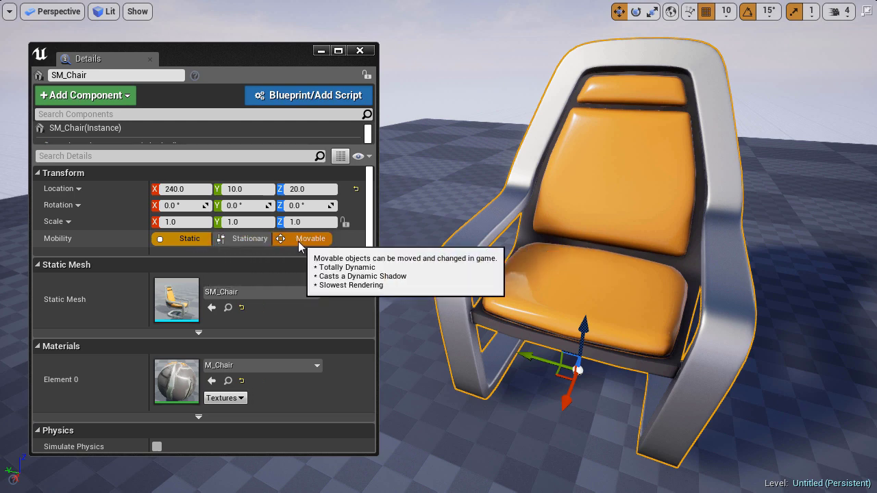
# Switch the chair's mobility to Stationary, then Movable, and exit full-screen view
pyautogui.click(246, 239)
pyautogui.click(317, 241)
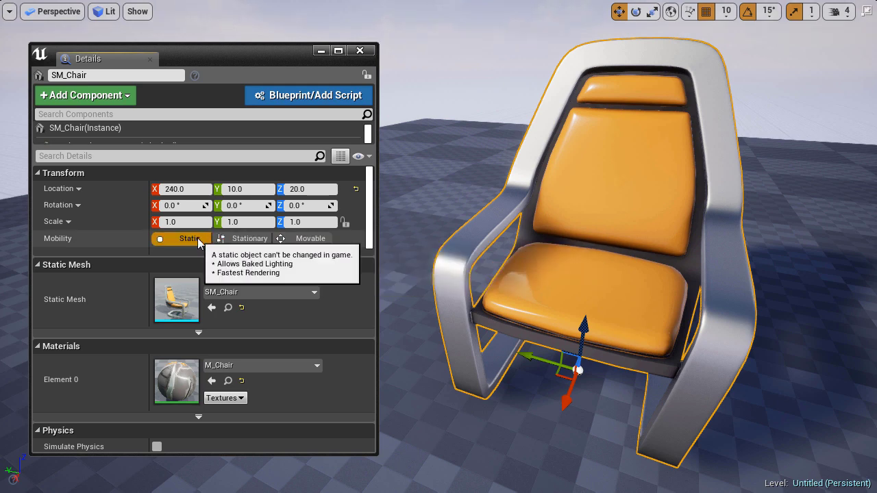
pyautogui.press('F11')
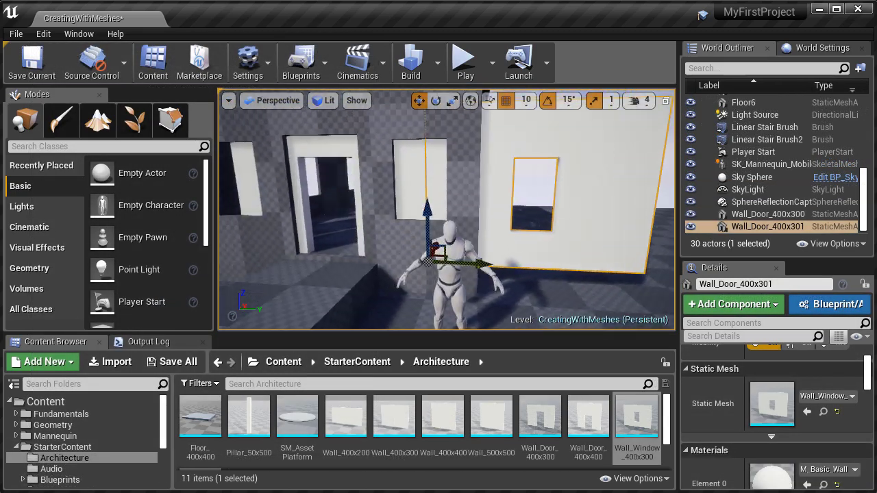
# Alt-drag a copy of the window wall, rotate it open around its corner, and move it toward the camera
pyautogui.moveTo(565, 265); pyautogui.dragTo(565, 265, button='right')
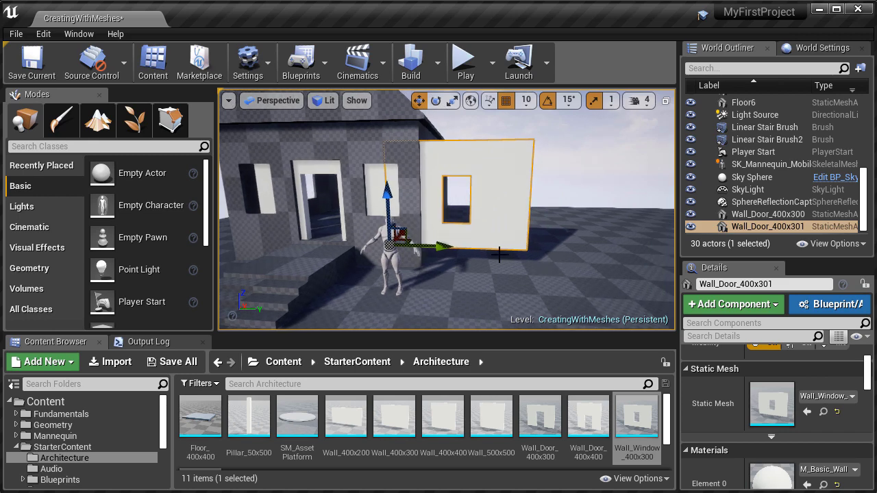
pyautogui.moveTo(441, 245); pyautogui.dragTo(449, 264, button='right')
pyautogui.press('e')
pyautogui.keyDown('alt'); pyautogui.moveTo(449, 264); pyautogui.dragTo(567, 342); pyautogui.keyUp('alt')
pyautogui.press('F11')
pyautogui.press('w')
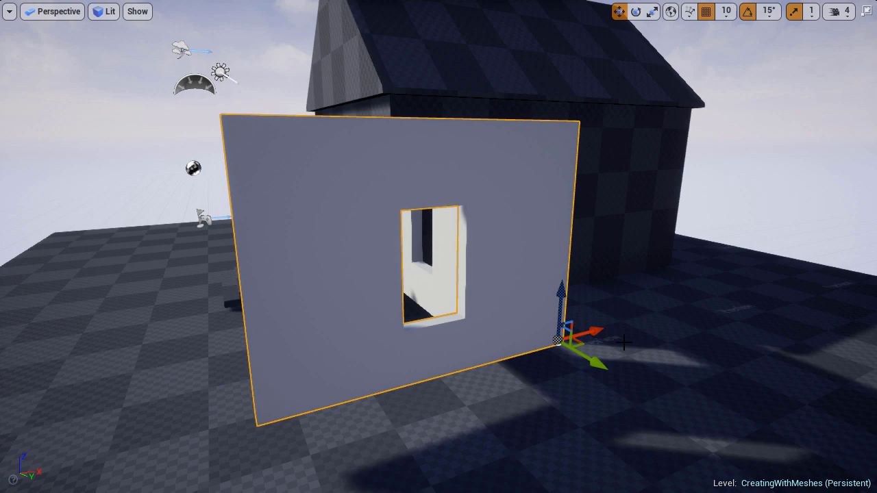
pyautogui.moveTo(568, 342); pyautogui.dragTo(540, 198, button='right')
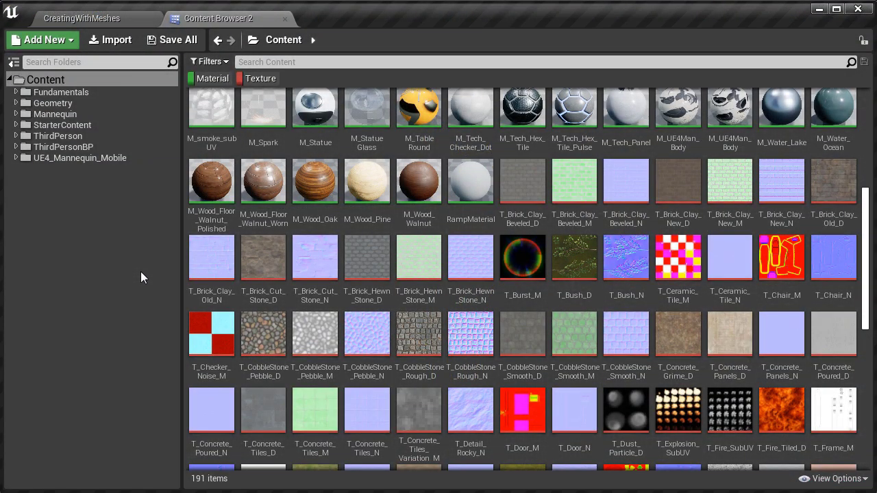
# Open T_CobbleStone_Rough_D in the texture editor, then open M_Wood_Oak and pan its material graph
pyautogui.click(415, 336)
pyautogui.doubleClick(414, 336)
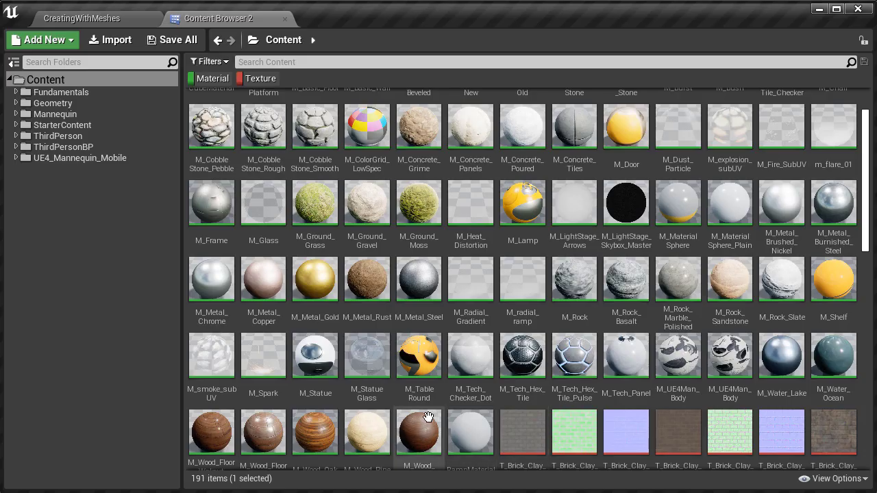
pyautogui.scroll(-1, 325, 384)
pyautogui.doubleClick(315, 378)
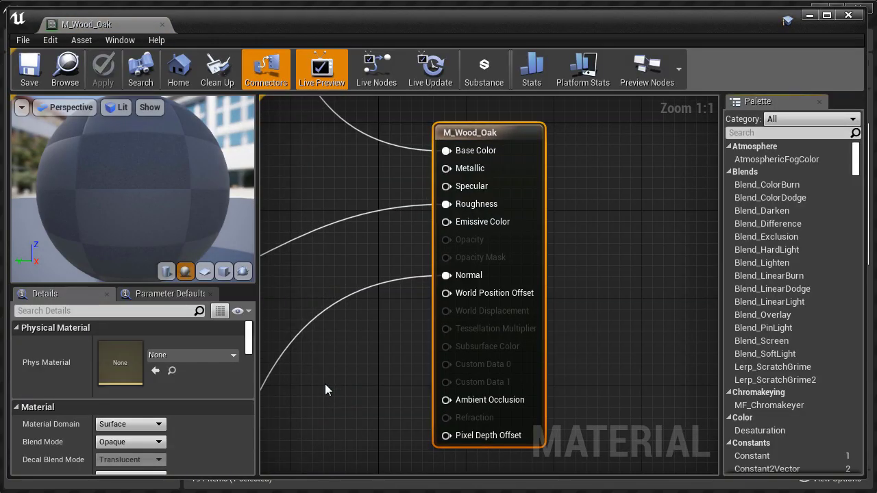
pyautogui.moveTo(359, 273); pyautogui.dragTo(497, 287, button='right')
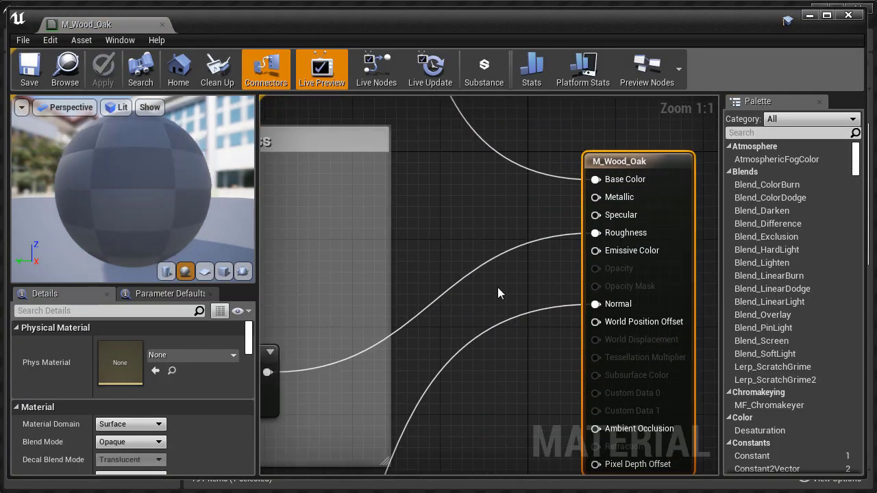
pyautogui.scroll(-9, 498, 287)
pyautogui.moveTo(453, 219); pyautogui.dragTo(476, 233, button='right')
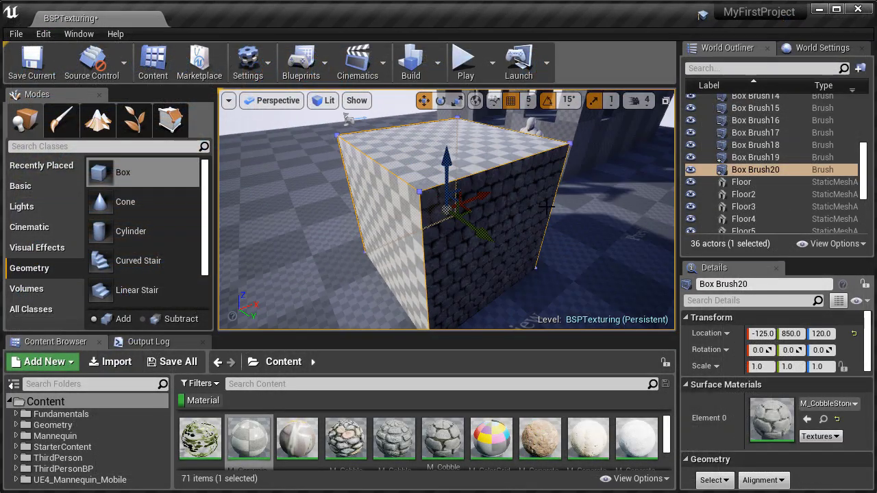
# Apply M_Concrete_Grime to the cube's cobblestone face and circle the camera around the cube
pyautogui.click(538, 201)
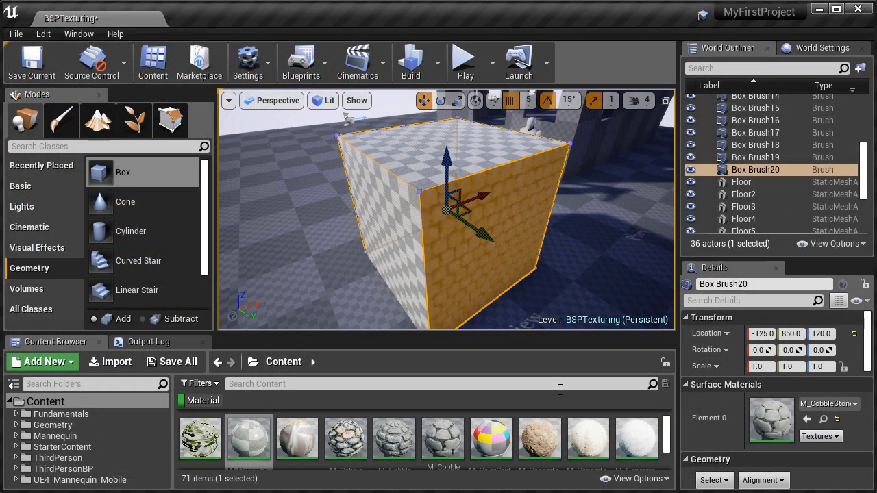
pyautogui.moveTo(536, 429); pyautogui.dragTo(480, 266)
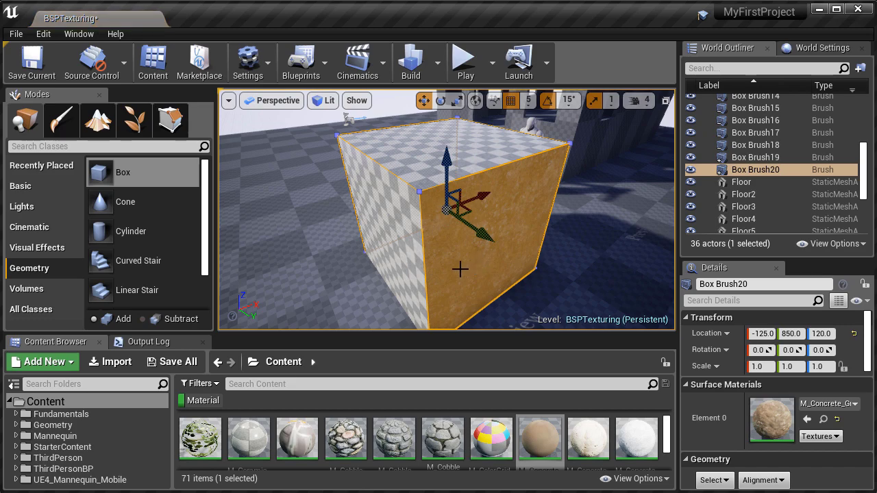
pyautogui.moveTo(460, 269); pyautogui.dragTo(411, 270, button='right')
pyautogui.press('Escape')
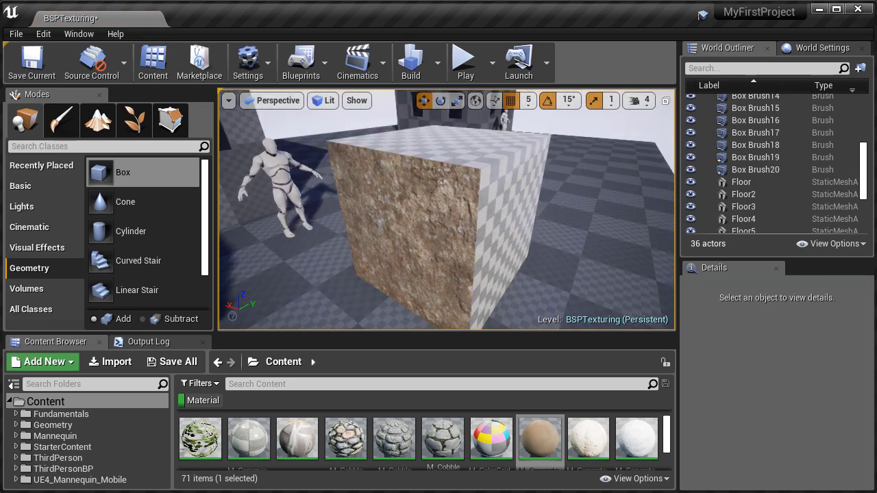
pyautogui.moveTo(464, 274); pyautogui.dragTo(493, 274, button='right')
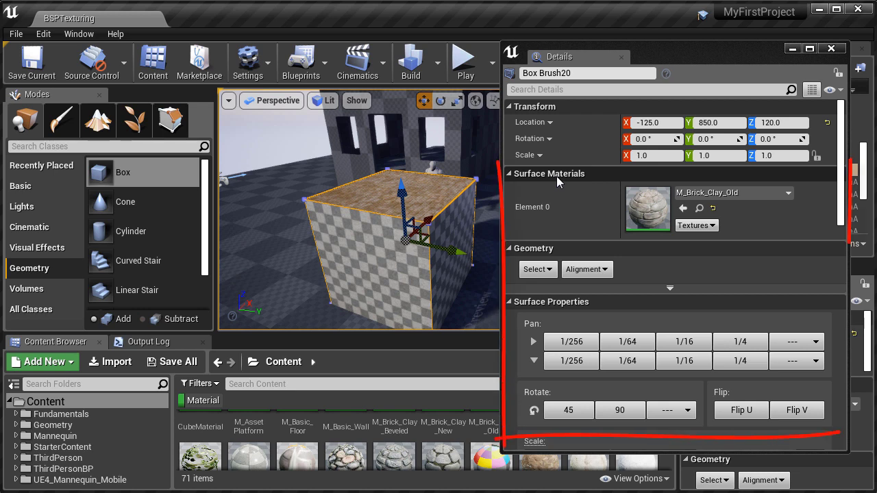
# Select the checker faces and pan their texture along U twice by 1/64 and twice by 1/16
pyautogui.click(439, 274)
pyautogui.keyDown('ctrl'); pyautogui.click(396, 276); pyautogui.keyUp('ctrl')
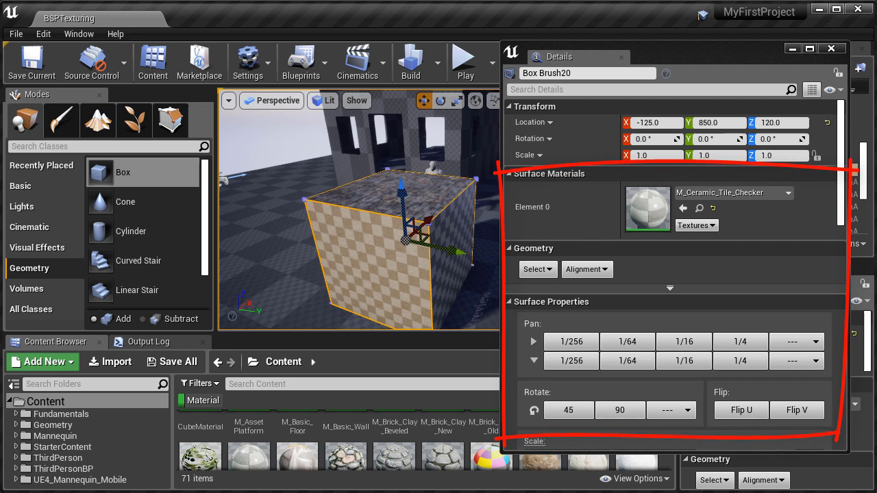
pyautogui.press('Escape')
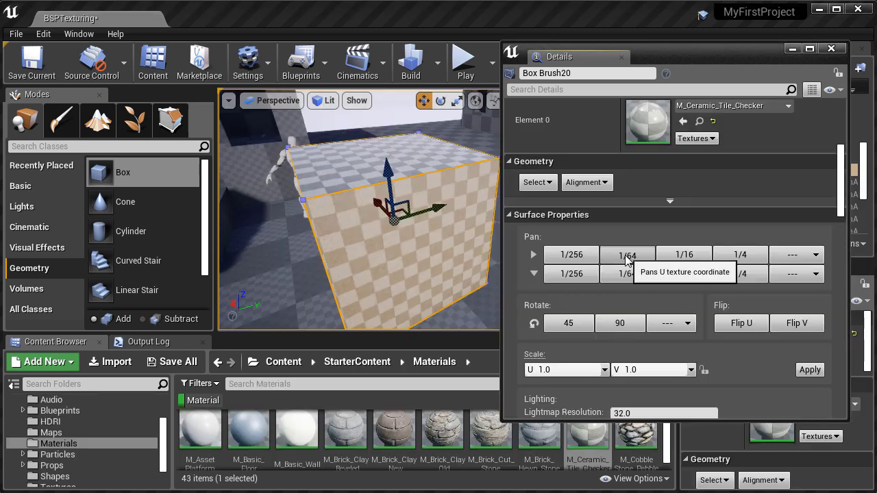
pyautogui.click(625, 255)
pyautogui.click(625, 255)
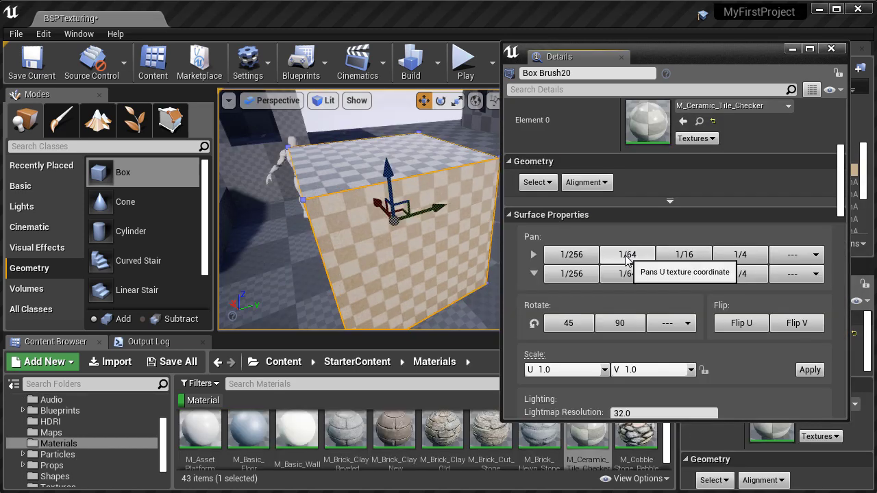
pyautogui.click(677, 257)
pyautogui.click(676, 257)
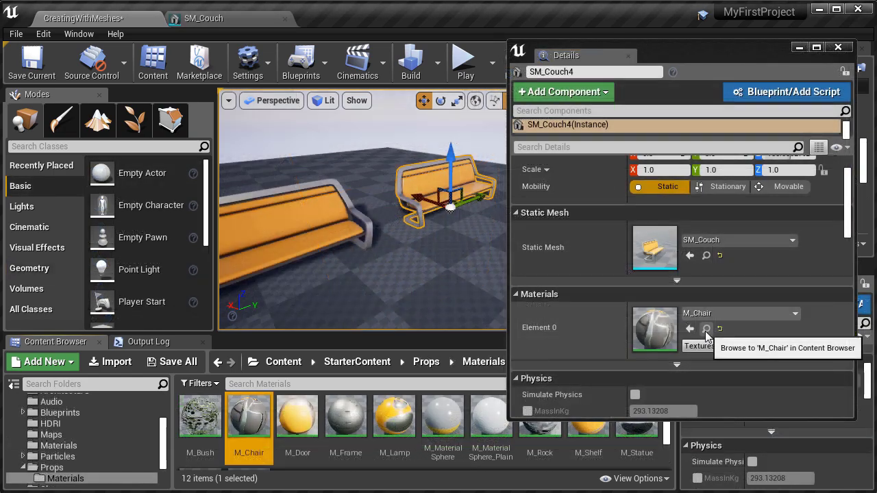
# Try M_Frame and M_MaterialSphere on the couch's material slot, finally assigning M_Metal_Gold
pyautogui.moveTo(345, 418); pyautogui.dragTo(709, 321)
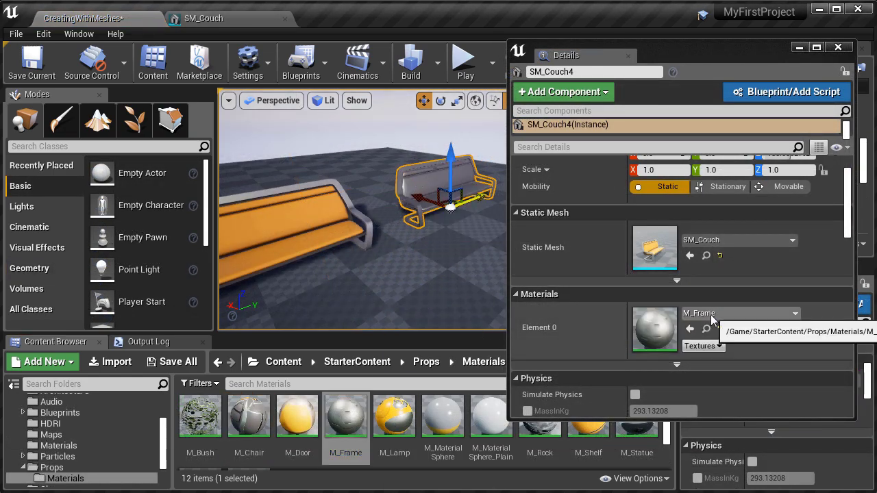
pyautogui.click(443, 420)
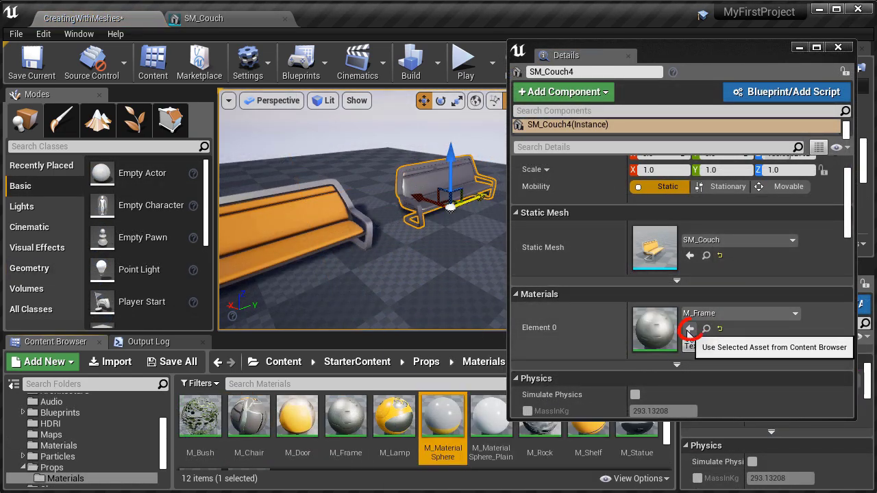
pyautogui.click(690, 331)
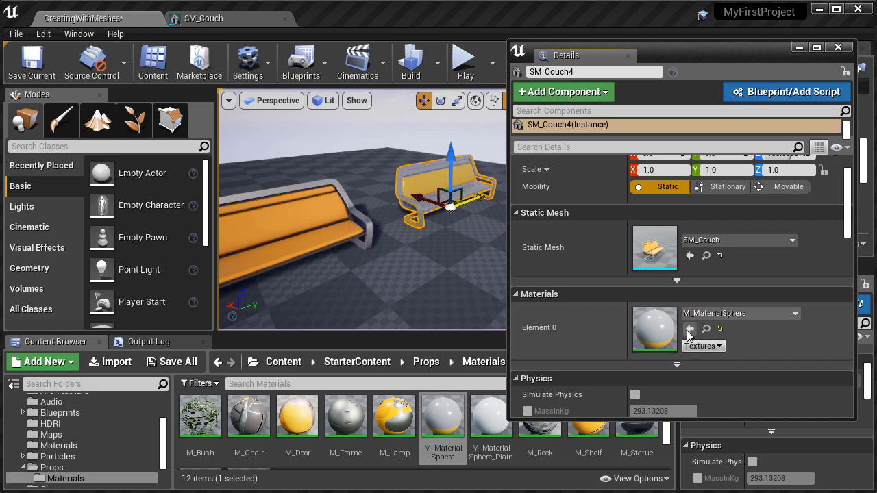
pyautogui.click(705, 320)
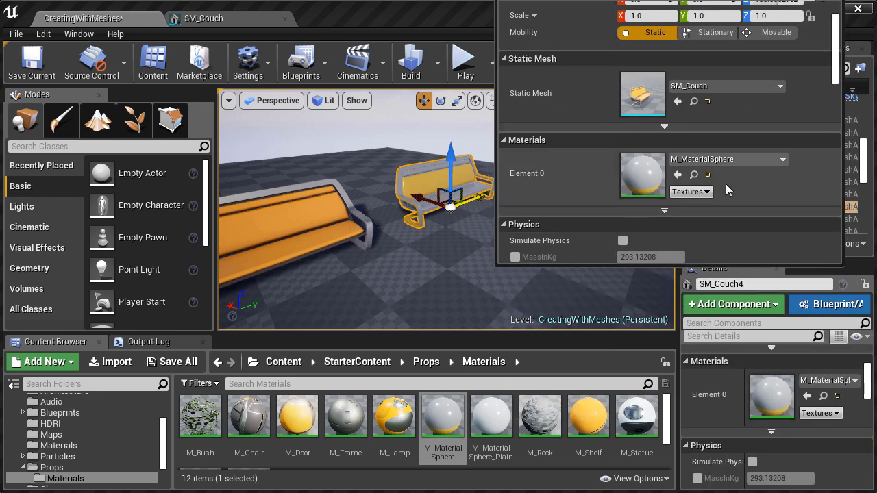
pyautogui.write('metal')
pyautogui.click(726, 434)
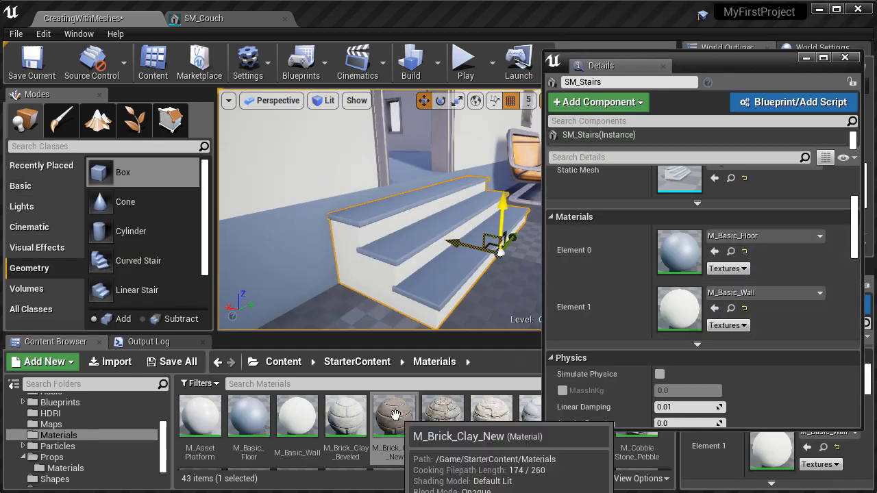
# Apply M_Brick_Clay_New to the stairs and disable Allow Translucent Selection in Settings
pyautogui.moveTo(392, 415); pyautogui.dragTo(384, 274)
pyautogui.moveTo(443, 418); pyautogui.dragTo(431, 292)
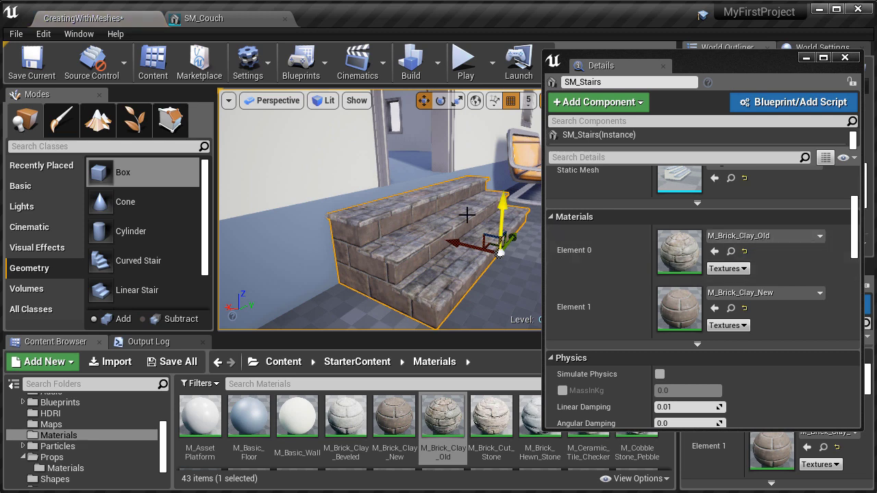
pyautogui.hotkey('ctrl', 'b')
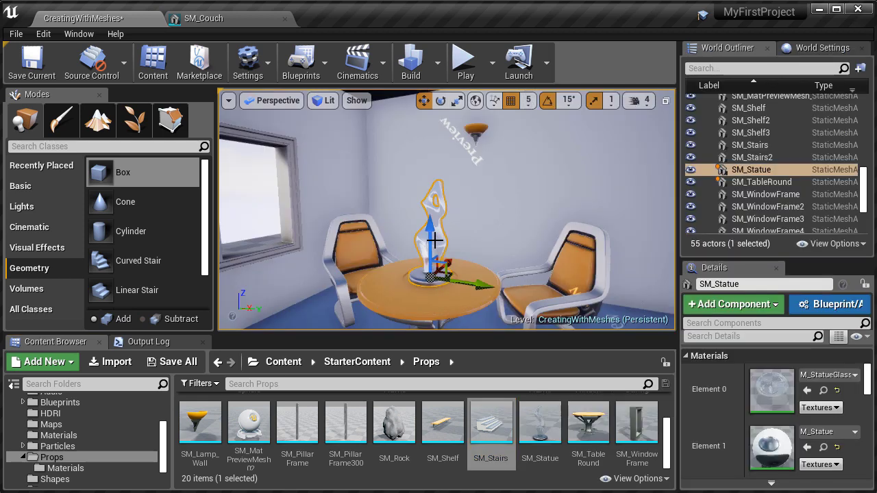
pyautogui.click(270, 67)
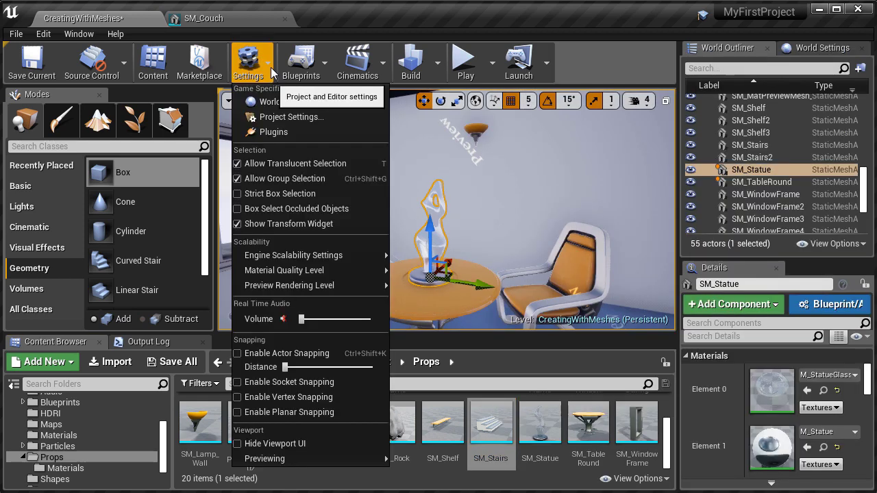
pyautogui.click(268, 166)
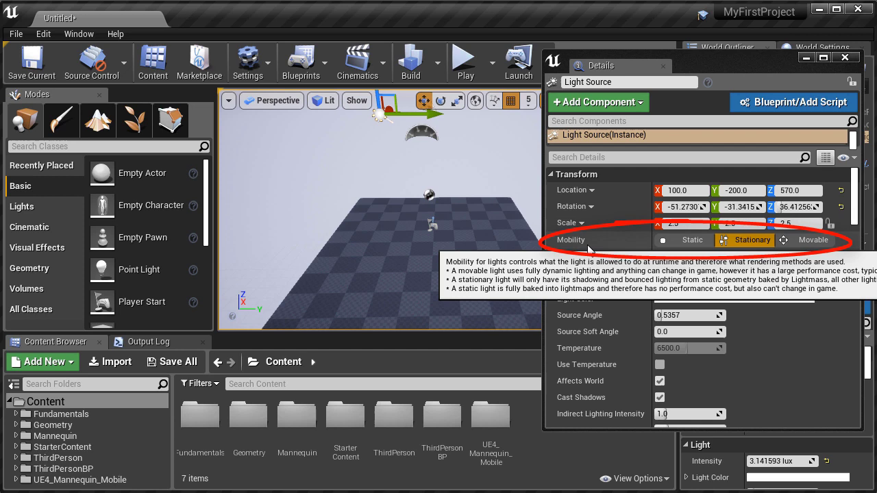
# Set the light's mobility to Static, then place a new point light and a directional light
pyautogui.click(675, 243)
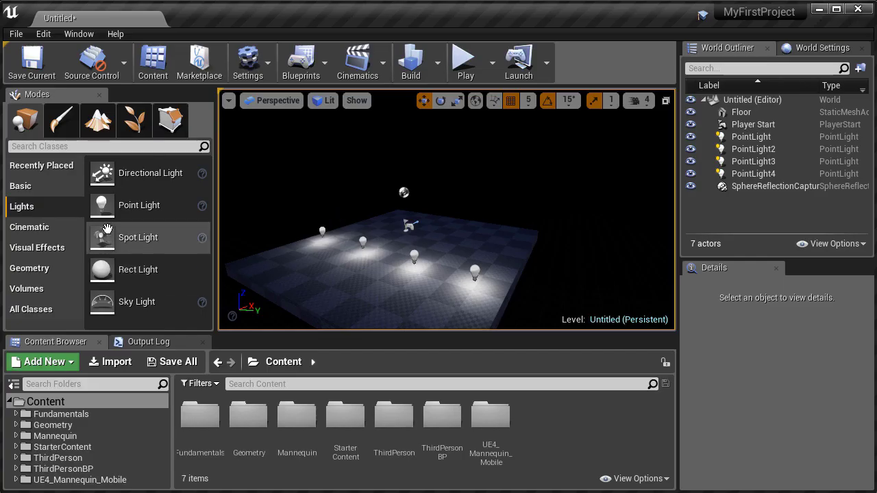
pyautogui.moveTo(103, 206); pyautogui.dragTo(346, 289)
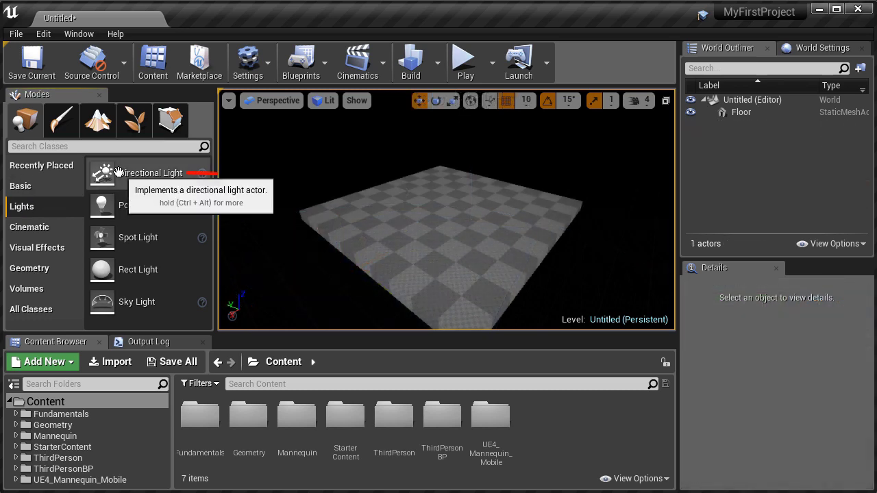
pyautogui.moveTo(109, 173); pyautogui.dragTo(425, 232)
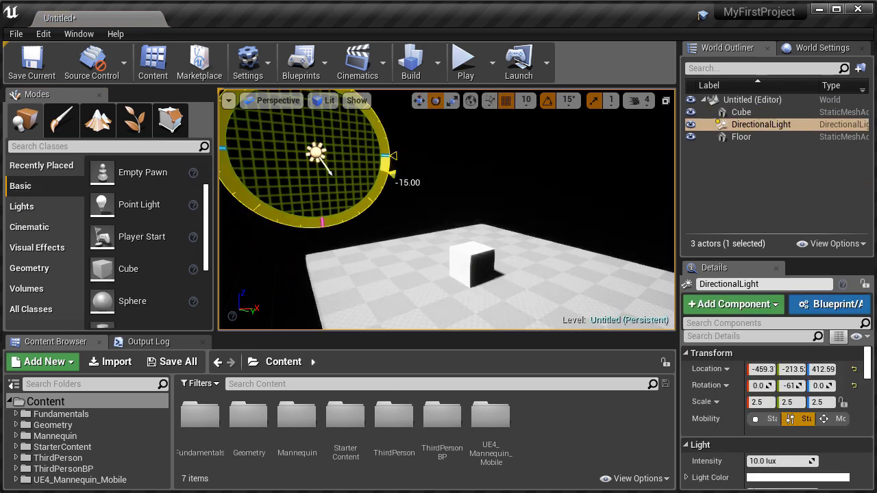
# Rotate the directional light to change the direction of the cube's shadow
pyautogui.moveTo(391, 177); pyautogui.dragTo(316, 205)
pyautogui.press('Escape')
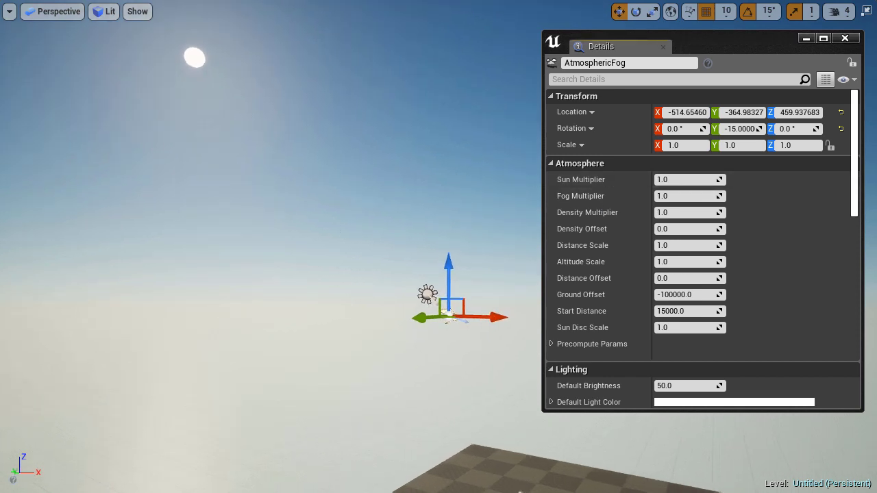
pyautogui.moveTo(320, 227); pyautogui.dragTo(397, 273, button='right')
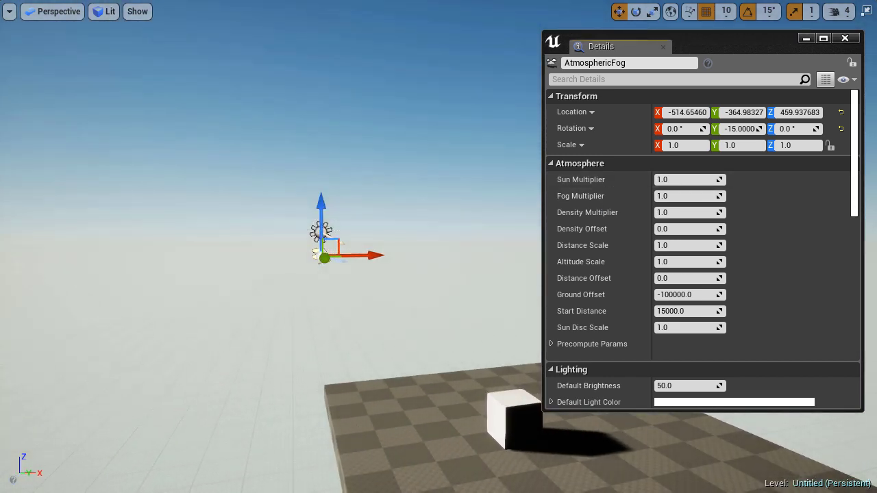
pyautogui.click(321, 230)
pyautogui.moveTo(320, 230); pyautogui.dragTo(398, 236, button='right')
# Add a Sky Light to the scene and raise it higher above the floor
pyautogui.scroll(-2, 597, 258)
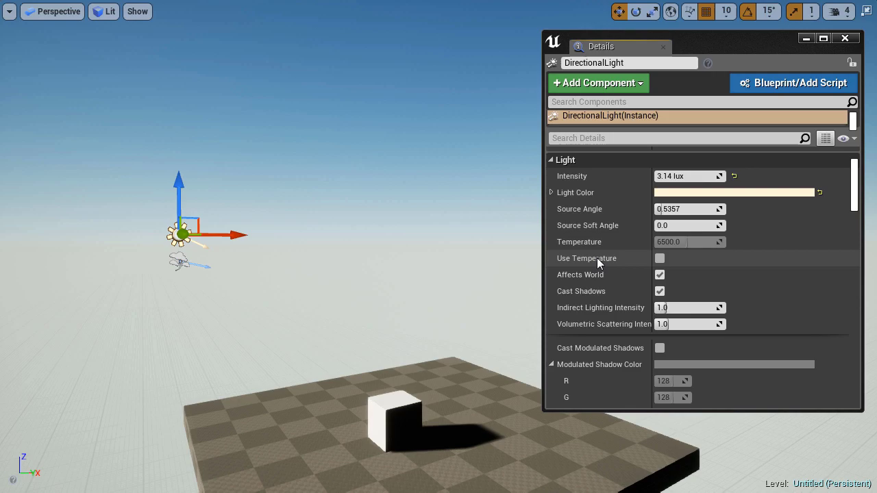
pyautogui.scroll(-5, 597, 257)
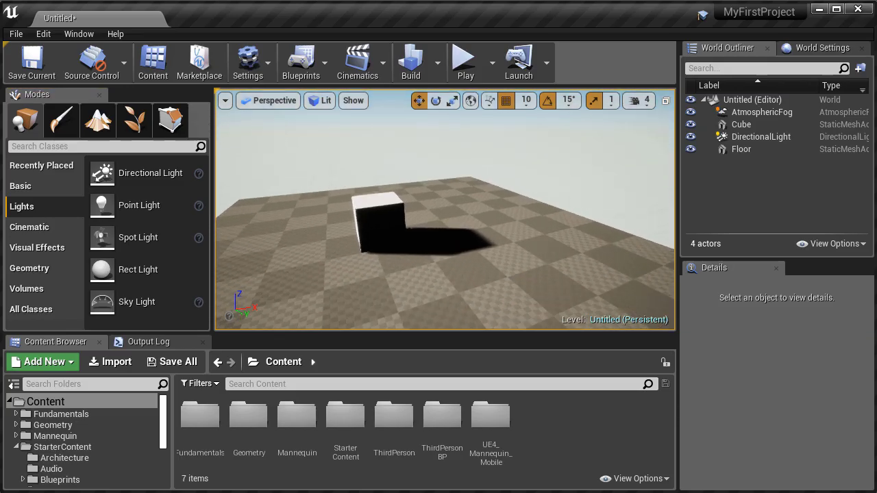
pyautogui.scroll(3, 445, 209)
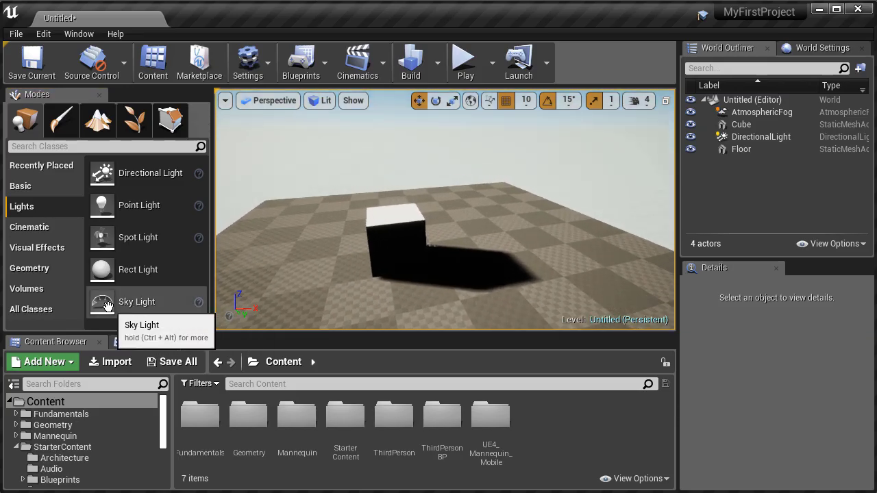
pyautogui.moveTo(137, 303); pyautogui.dragTo(313, 279)
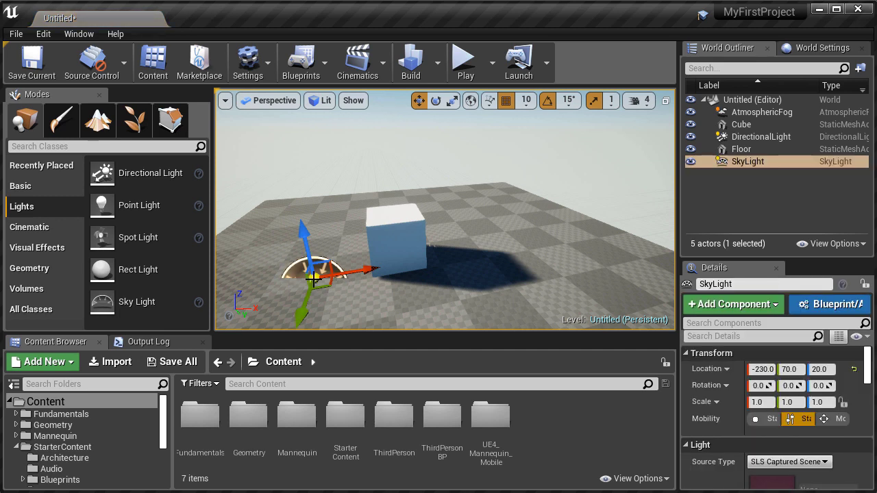
pyautogui.moveTo(306, 238); pyautogui.dragTo(535, 122)
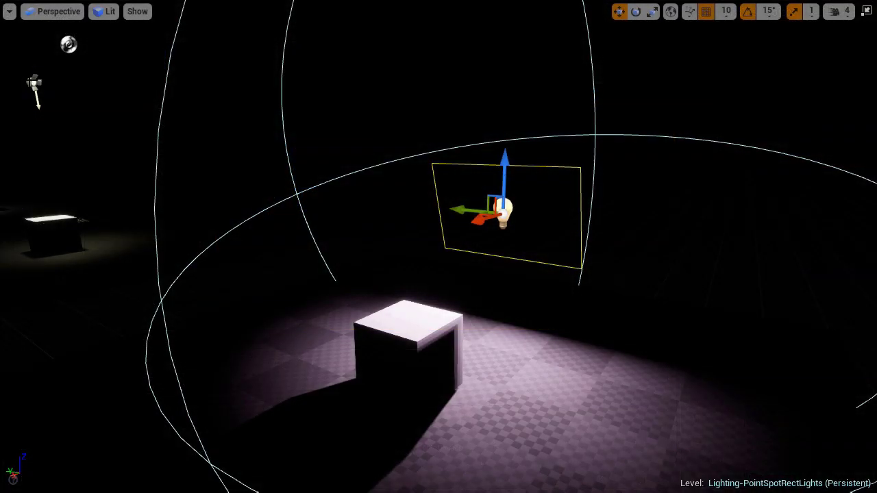
# Focus on the spot light and look down along its cone
pyautogui.click(33, 82)
pyautogui.press('f')
pyautogui.moveTo(102, 121); pyautogui.dragTo(82, 68, button='right')
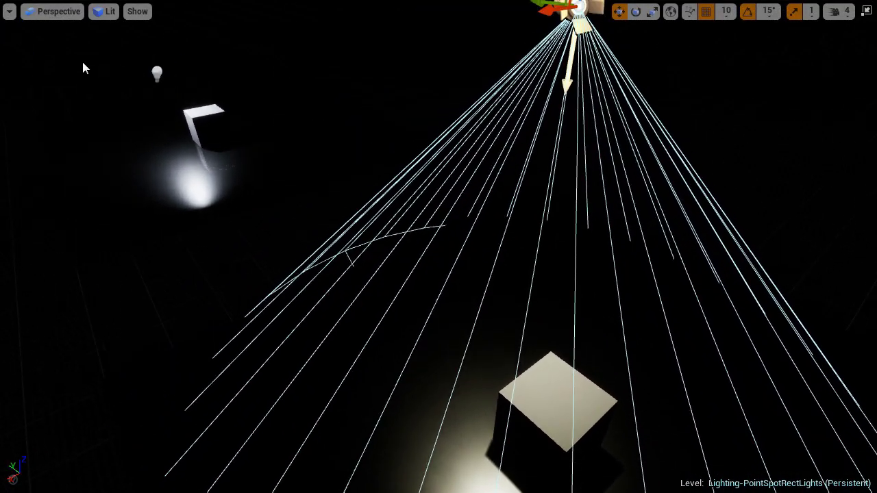
# Focus on the point light above the cube and orbit to see its radius and the other lights
pyautogui.click(157, 73)
pyautogui.press('f')
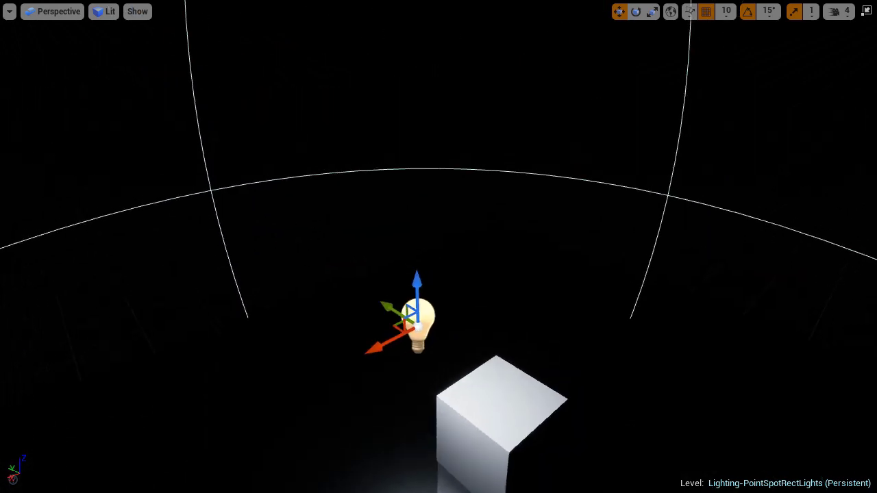
pyautogui.scroll(-3, 438, 275)
pyautogui.moveTo(439, 274); pyautogui.dragTo(425, 274, button='right')
pyautogui.moveTo(559, 224)
pyautogui.mouseDown(button='right')
pyautogui.moveTo(577, 224)
pyautogui.moveTo(559, 224)
pyautogui.mouseUp(button='right')
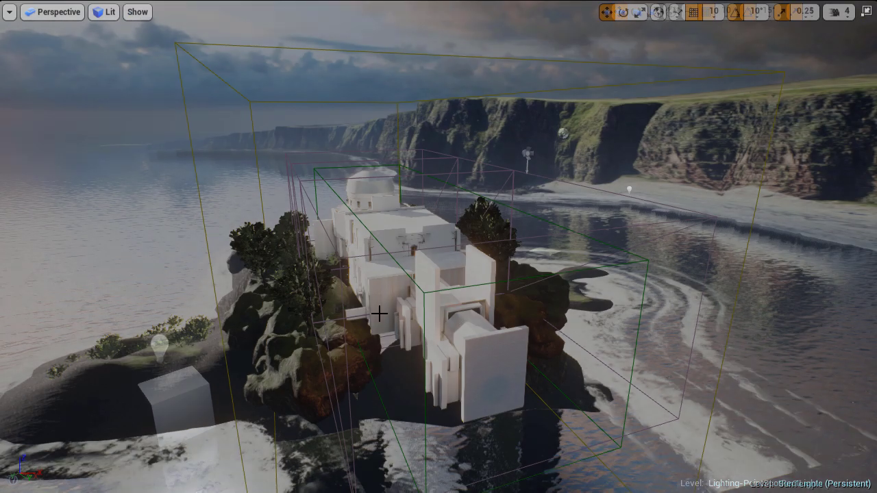
# Filter the SunTemple World Outliner for 'lightmass' and orbit around the temple's Lightmass Importance Volume
pyautogui.press('F11')
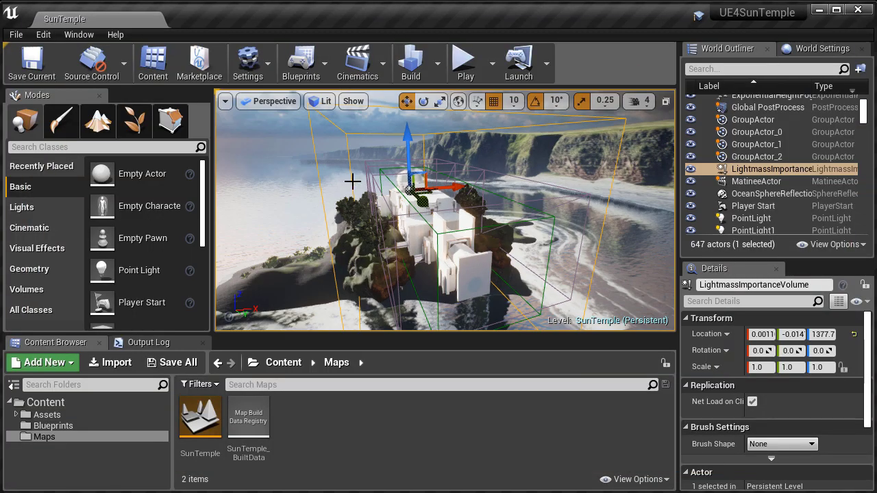
pyautogui.click(720, 68)
pyautogui.write('l')
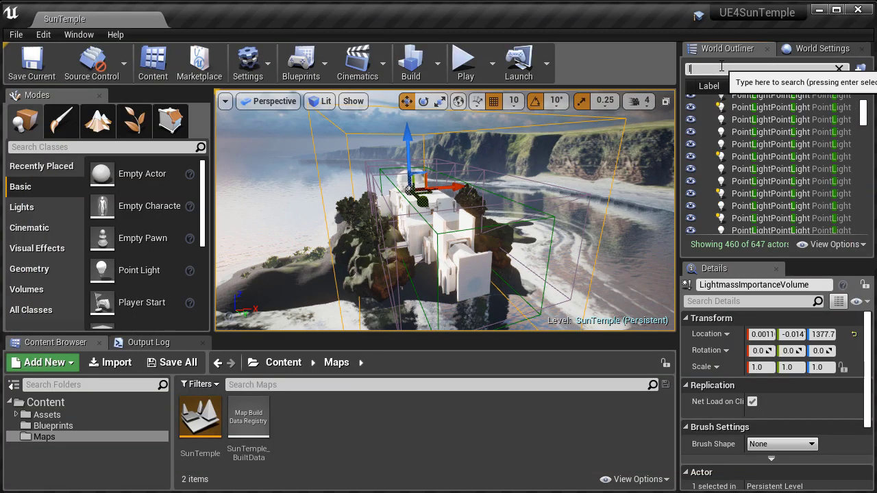
pyautogui.write('ightmassf')
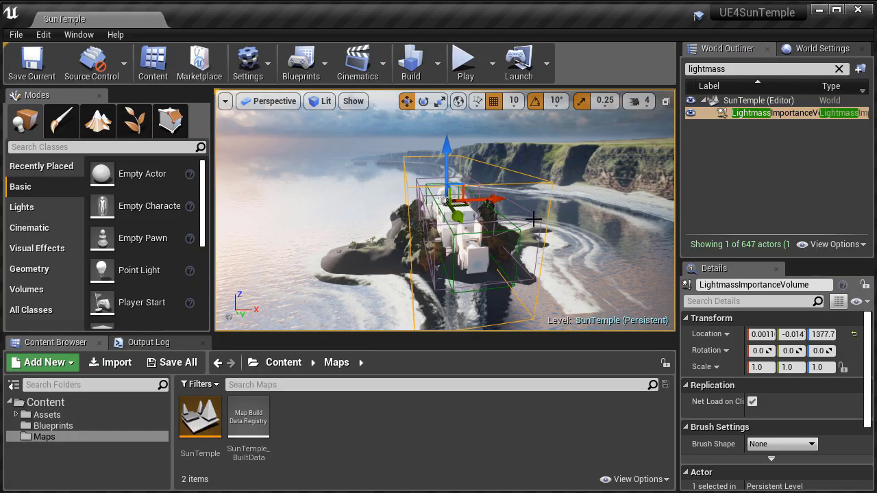
pyautogui.press('F11')
pyautogui.keyDown('alt'); pyautogui.moveTo(411, 205); pyautogui.dragTo(569, 181); pyautogui.keyUp('alt')
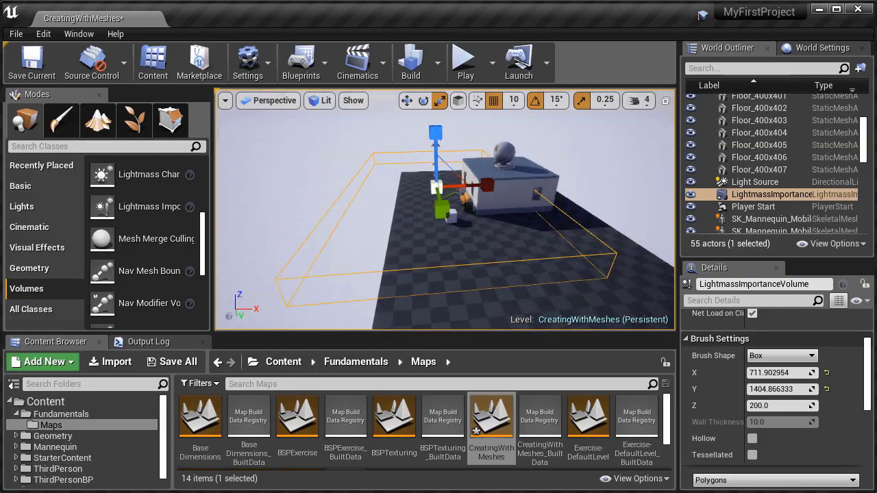
# Frame the Lightmass Importance Volume around the house in CreatingWithMeshes and orbit it from above and below
pyautogui.press('F11')
pyautogui.press('f')
pyautogui.keyDown('alt'); pyautogui.moveTo(383, 248); pyautogui.dragTo(423, 248); pyautogui.keyUp('alt')
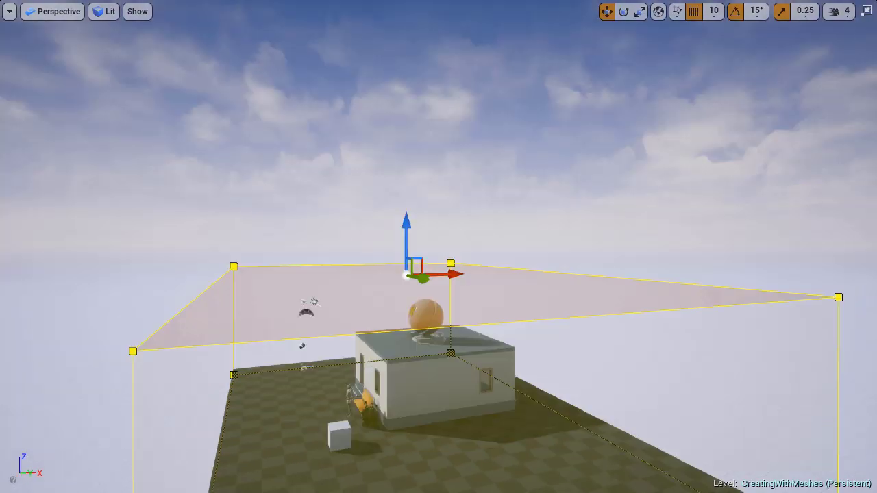
pyautogui.keyDown('alt'); pyautogui.moveTo(438, 274); pyautogui.dragTo(416, 257); pyautogui.keyUp('alt')
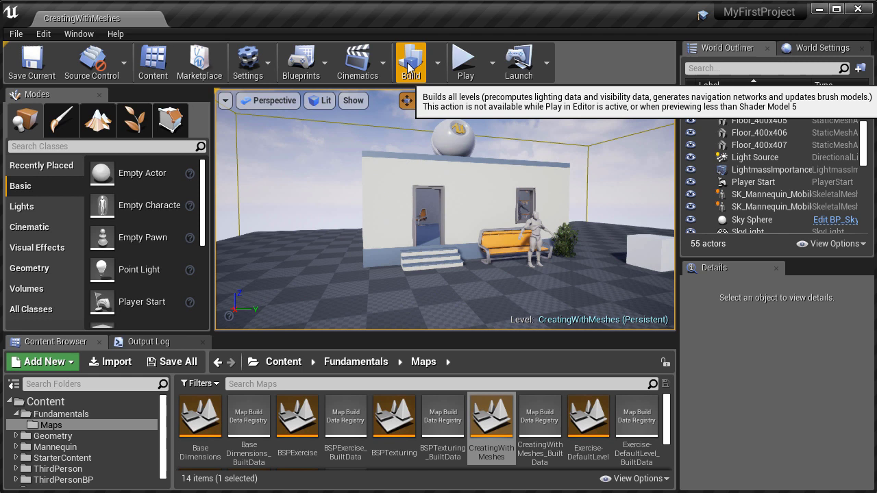
# Show the Build options list and preview the Lighting Quality levels
pyautogui.click(437, 62)
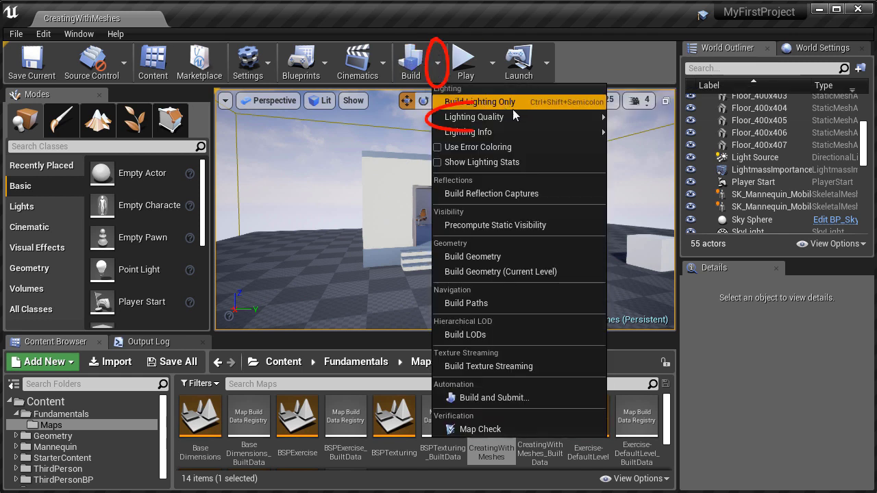
pyautogui.moveTo(538, 116)
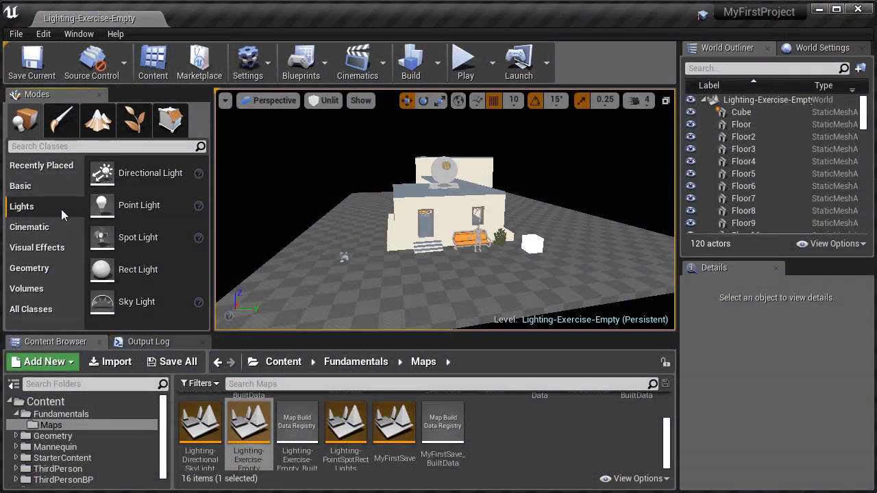
# Add a Directional Light to the empty exercise level and switch the view mode from Unlit to Lit
pyautogui.moveTo(134, 175); pyautogui.dragTo(367, 281)
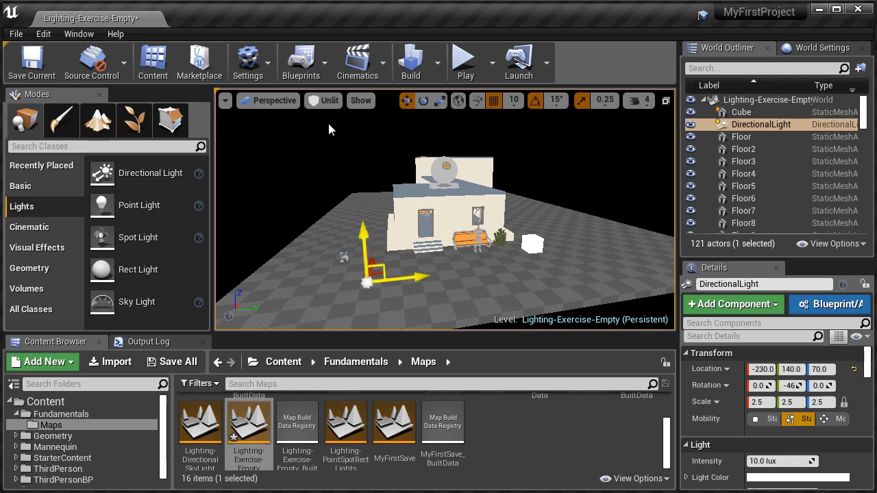
pyautogui.click(327, 100)
pyautogui.click(346, 128)
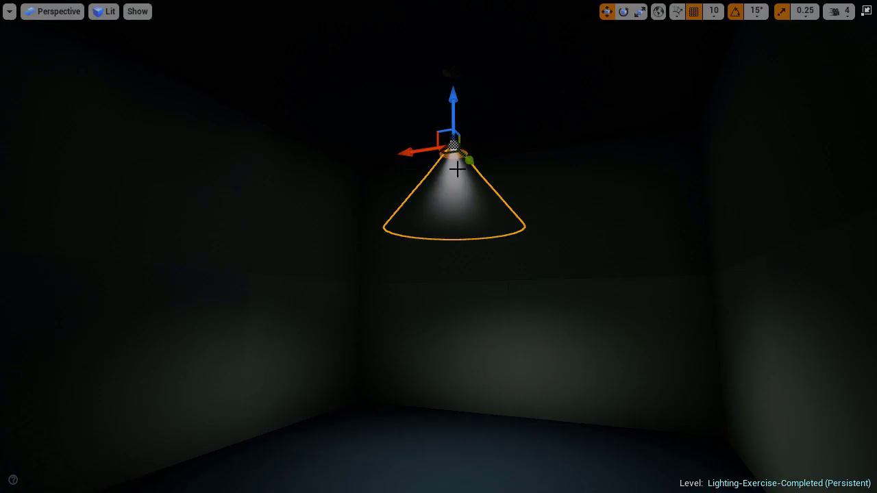
# Widen the spot light's cone by scaling it in the completed level
pyautogui.press('e')
pyautogui.press('r')
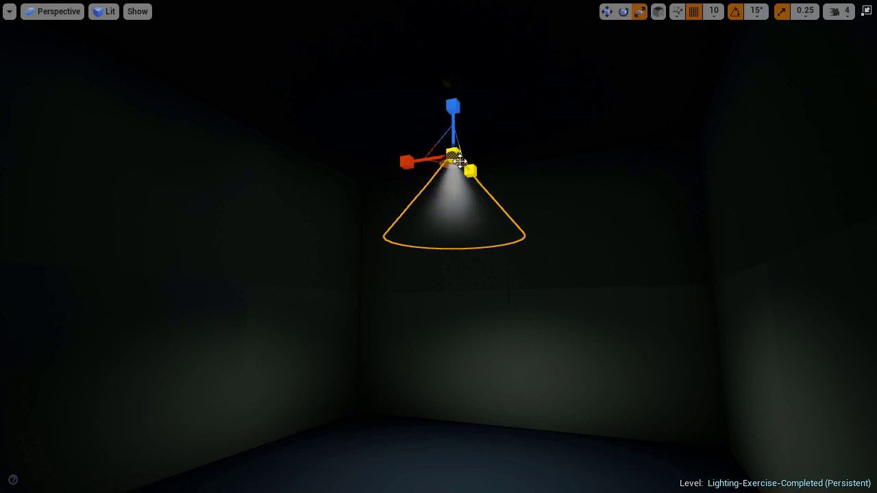
pyautogui.moveTo(454, 157); pyautogui.dragTo(480, 145)
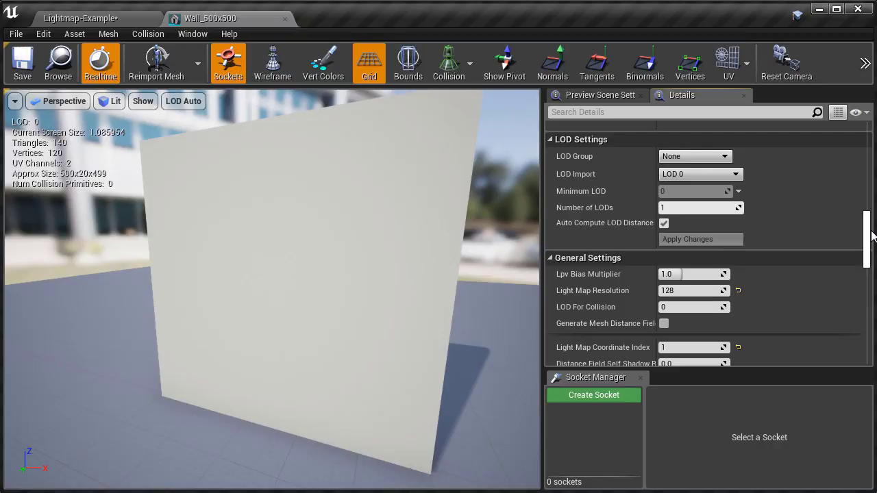
# Select the box-brush wall face, change its Lightmap Resolution from 32 to 16, and rebuild lighting
pyautogui.scroll(-3, 668, 204)
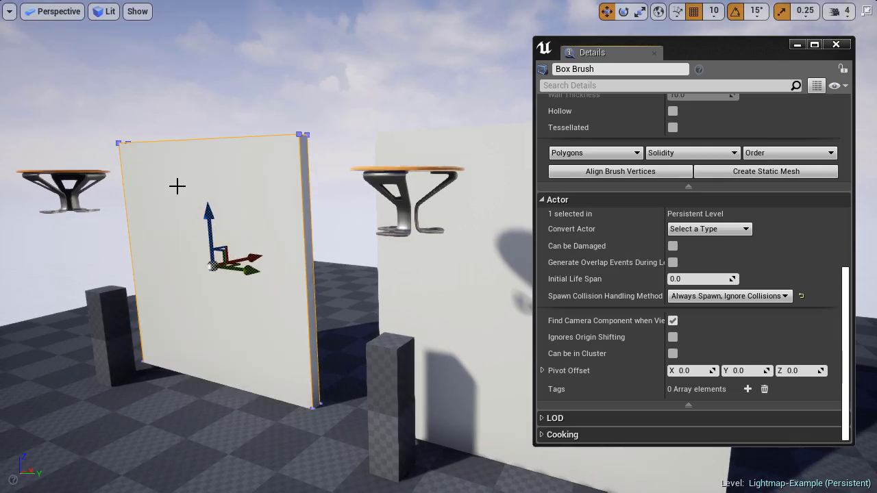
pyautogui.moveTo(176, 186); pyautogui.dragTo(192, 188, button='right')
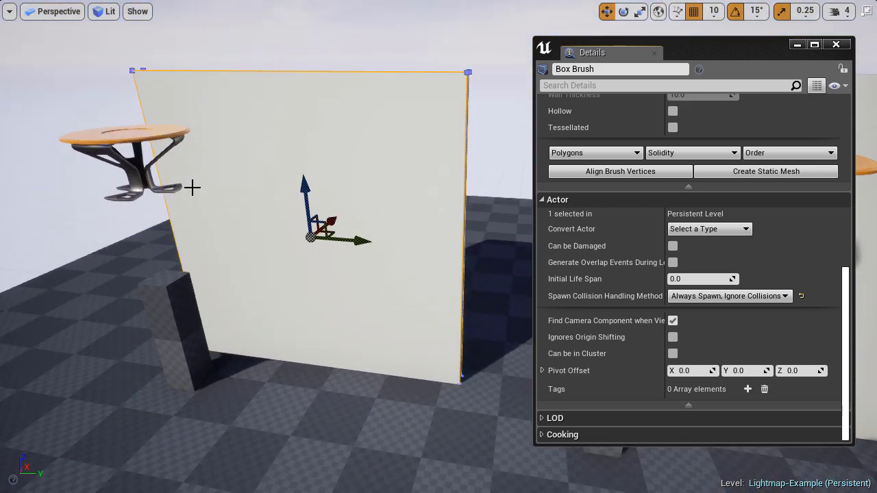
pyautogui.click(239, 152)
pyautogui.moveTo(239, 152); pyautogui.dragTo(272, 161, button='right')
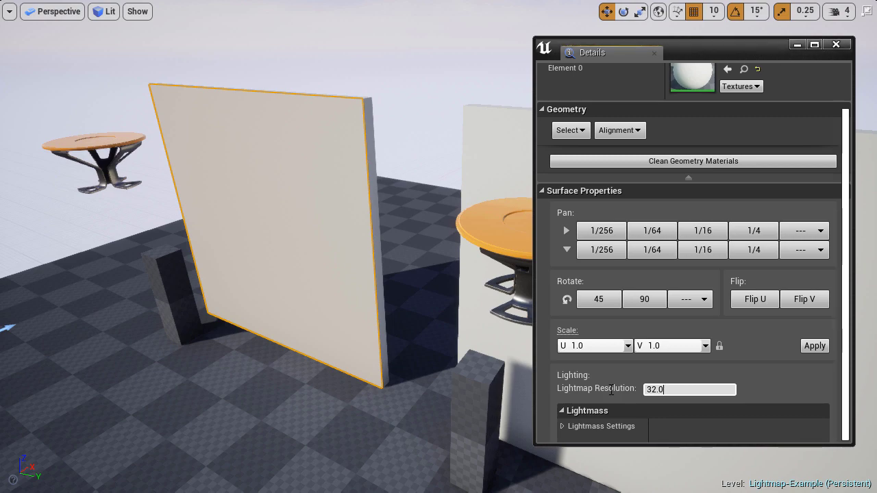
pyautogui.click(669, 389)
pyautogui.write('16')
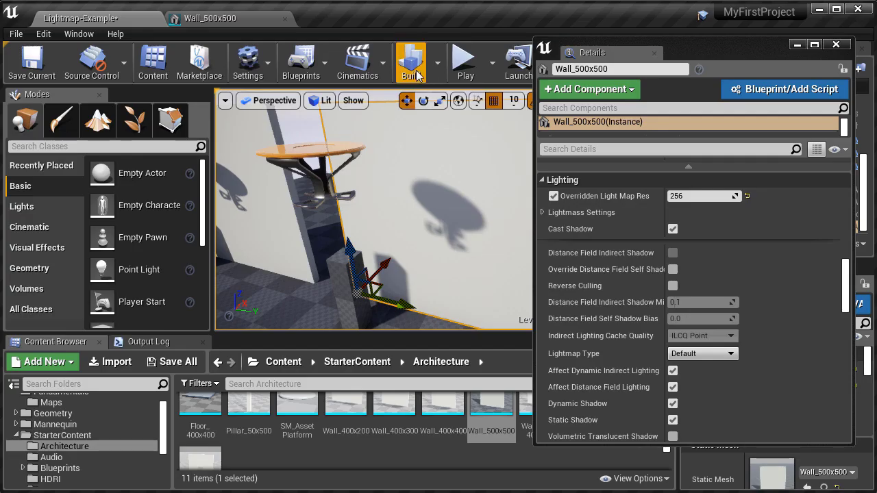
pyautogui.click(411, 65)
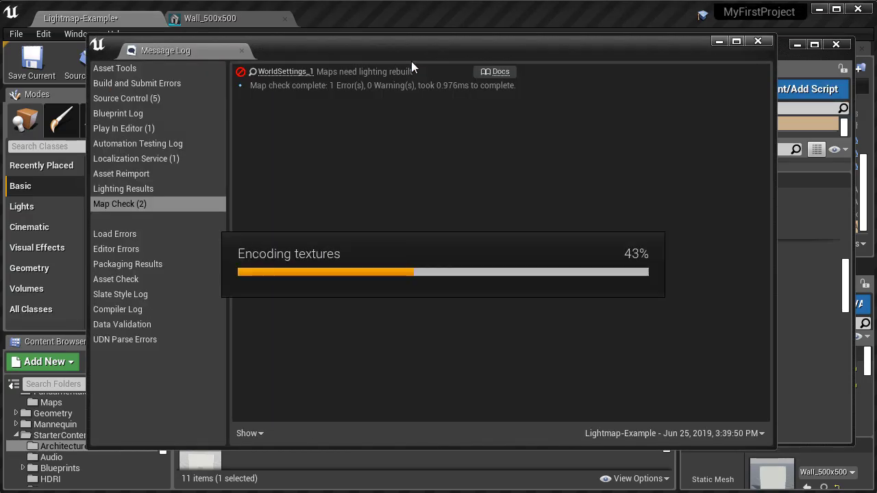
pyautogui.click(756, 42)
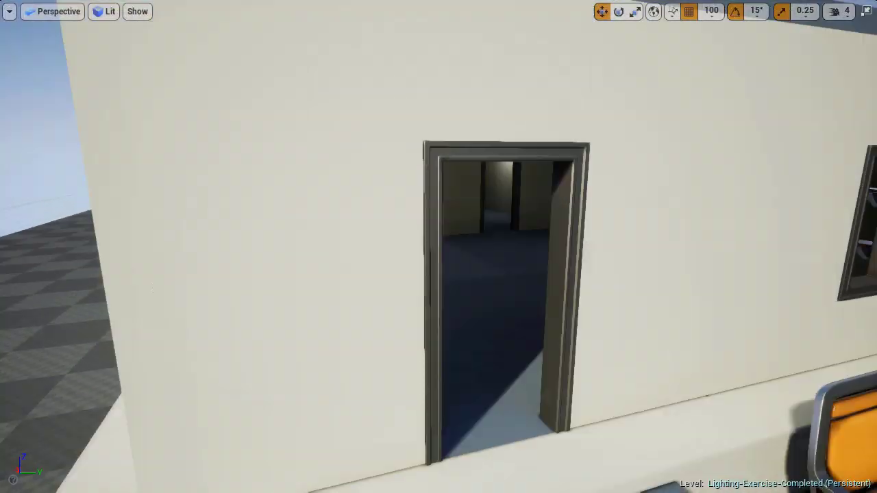
pyautogui.press('w')
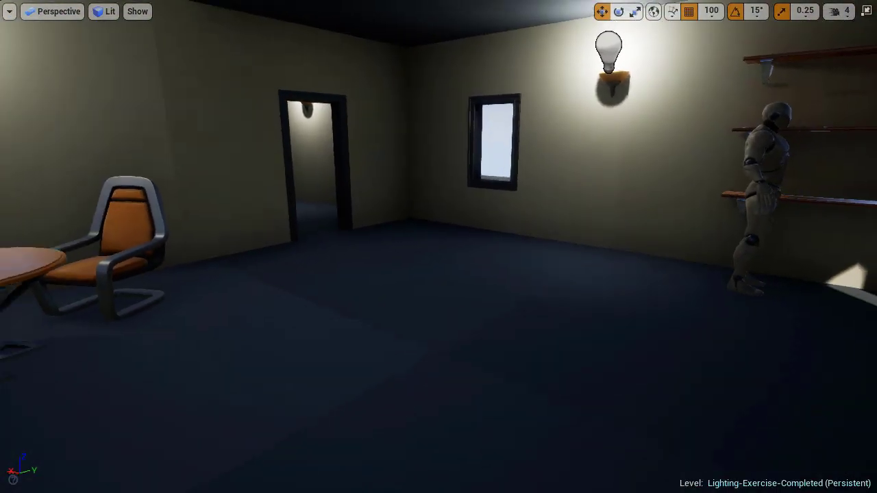
pyautogui.press('s')
pyautogui.moveTo(503, 256)
pyautogui.mouseDown(button='right')
pyautogui.moveTo(473, 256)
pyautogui.moveTo(503, 256)
pyautogui.mouseUp(button='right')
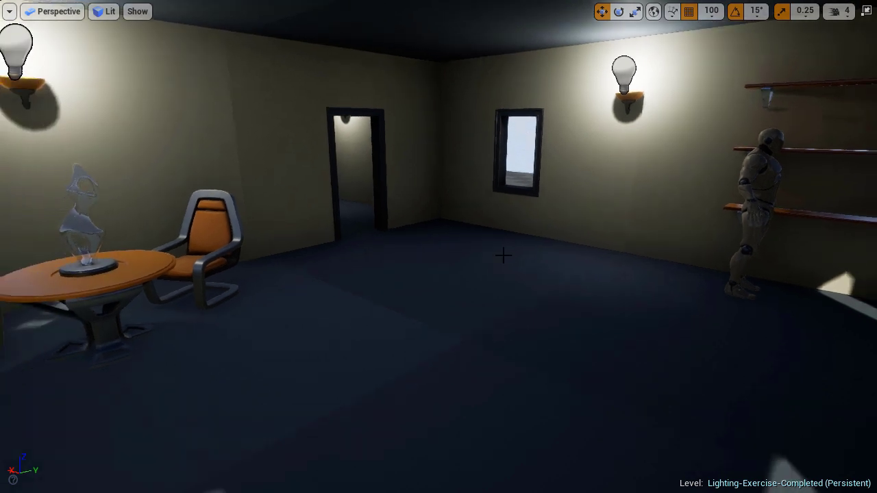
pyautogui.press('w')
pyautogui.moveTo(504, 256); pyautogui.dragTo(503, 247, button='right')
pyautogui.press('s')
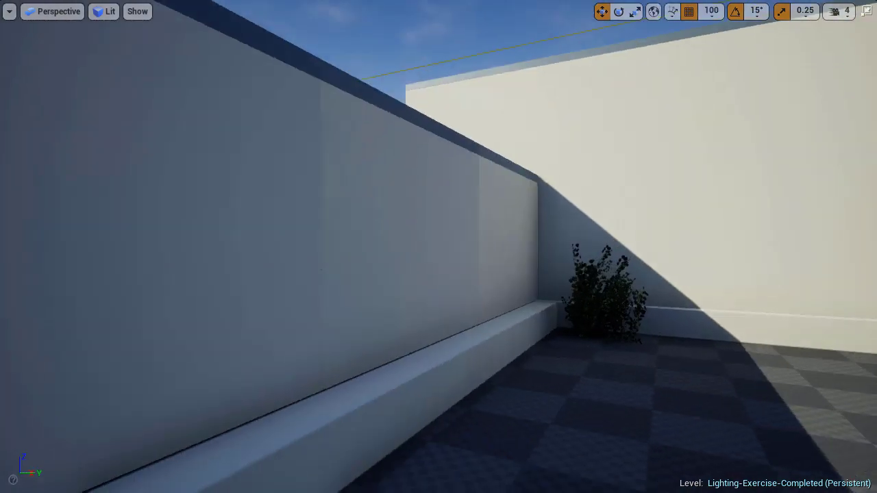
pyautogui.moveTo(504, 246); pyautogui.dragTo(504, 246, button='right')
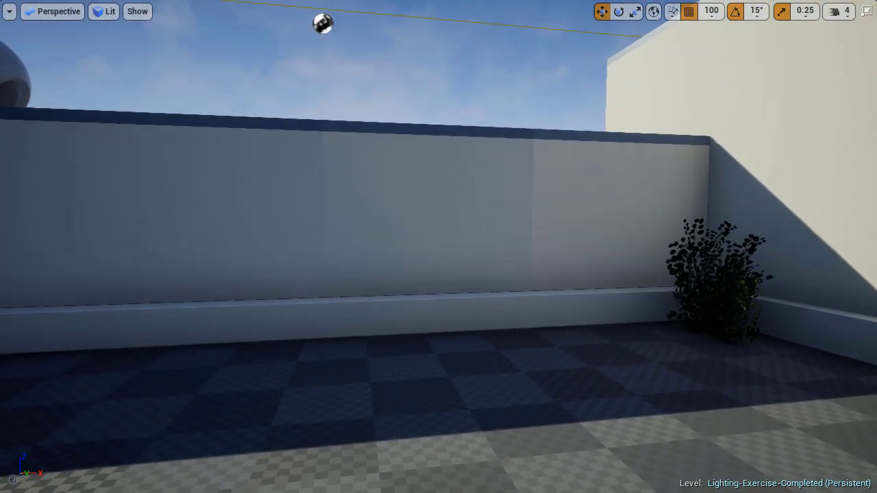
pyautogui.moveTo(504, 247); pyautogui.dragTo(504, 247, button='right')
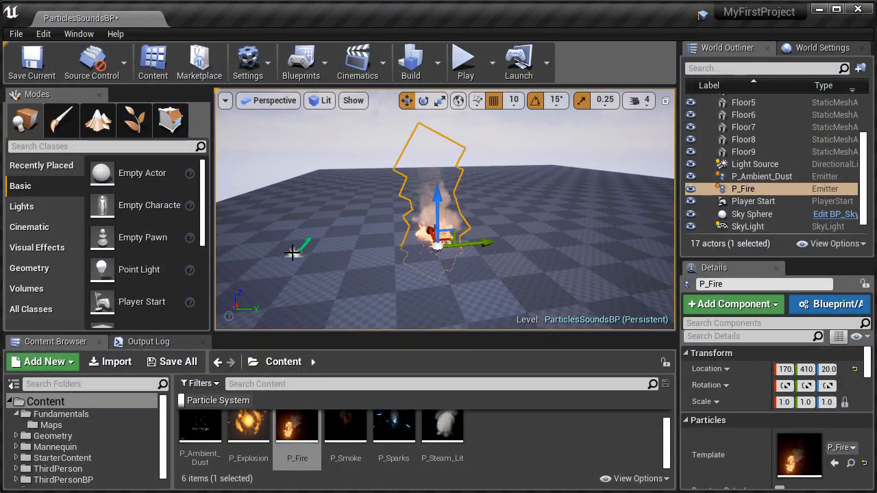
# Place the P_Smoke and P_Sparks particle effects in the level
pyautogui.click(291, 253)
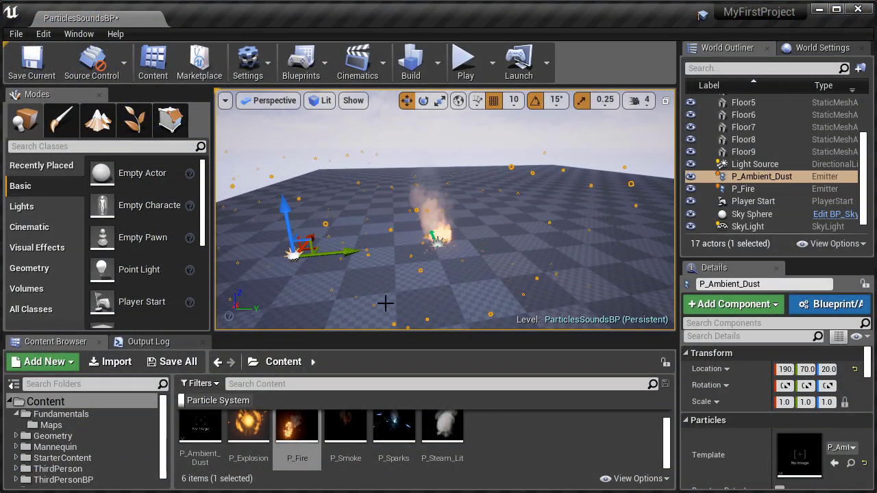
pyautogui.moveTo(345, 426); pyautogui.dragTo(431, 237)
pyautogui.moveTo(393, 427); pyautogui.dragTo(548, 228)
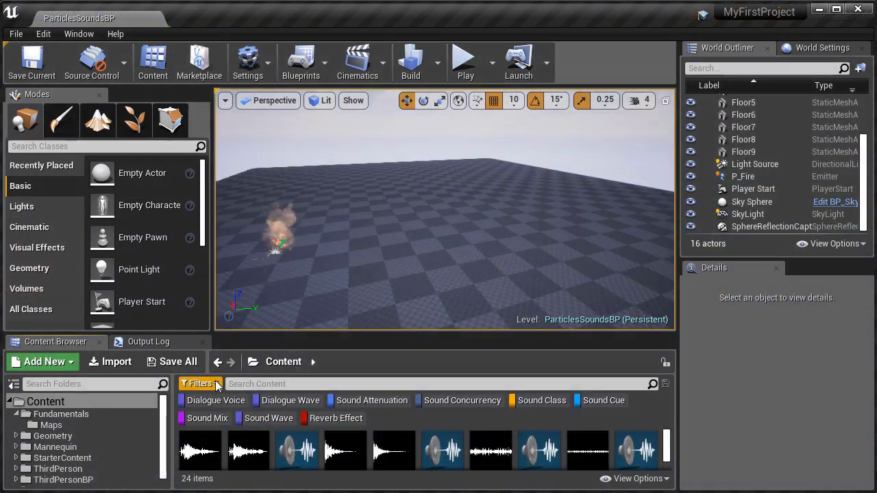
# Filter the Content Browser to show only Sound Cue and Sound Wave assets
pyautogui.click(216, 385)
pyautogui.moveTo(196, 248)
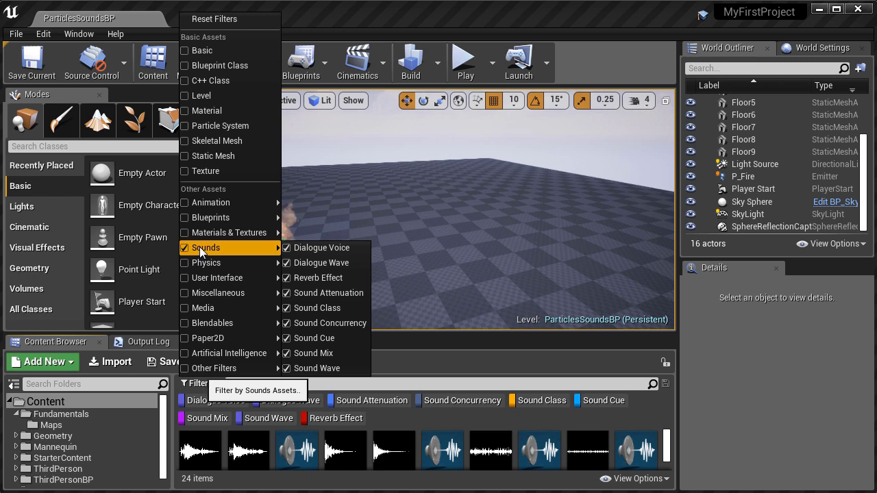
pyautogui.click(199, 248)
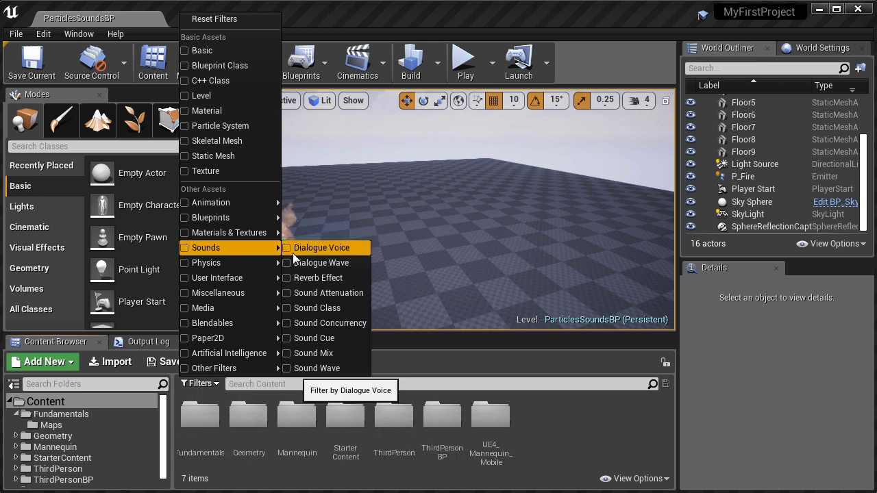
pyautogui.click(288, 339)
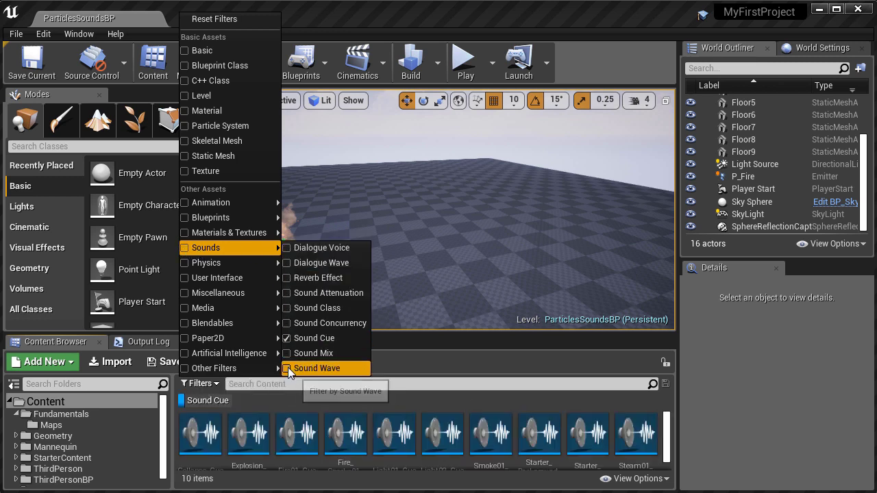
pyautogui.click(288, 368)
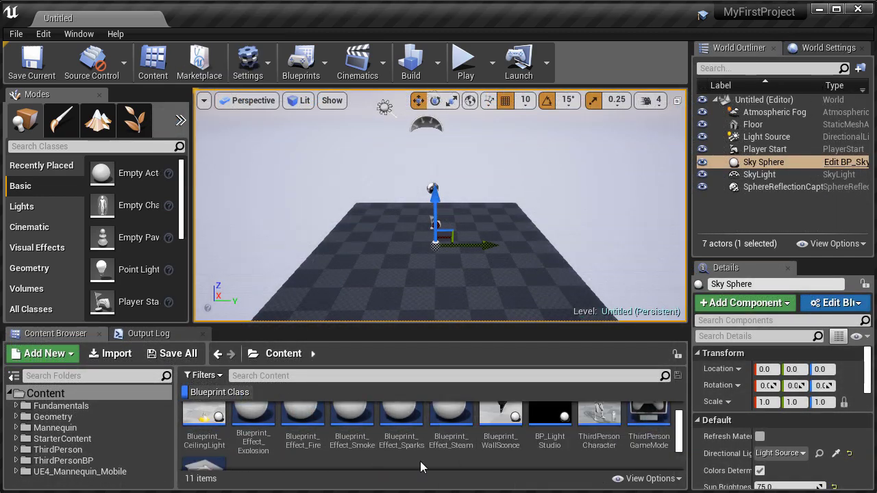
# Place Blueprint_CeilingLight in the Untitled level and raise it to Z 330
pyautogui.scroll(1, 350, 442)
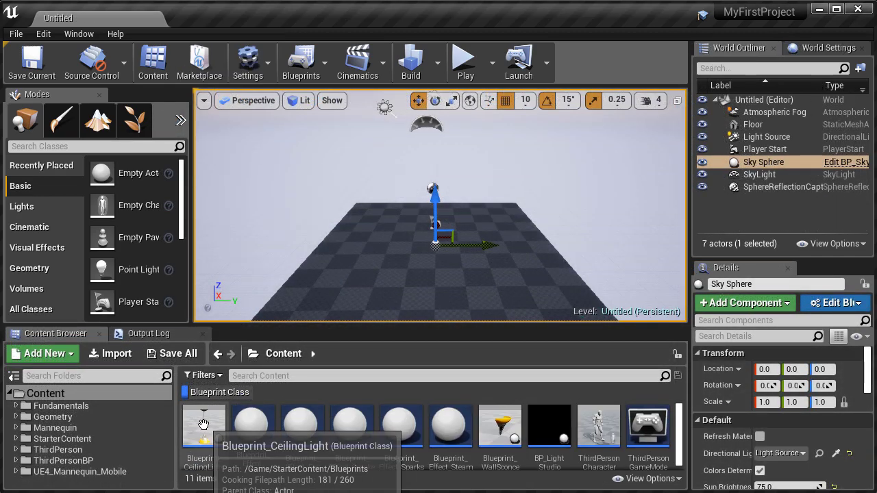
pyautogui.moveTo(203, 425); pyautogui.dragTo(391, 239)
pyautogui.moveTo(388, 180); pyautogui.dragTo(383, 110)
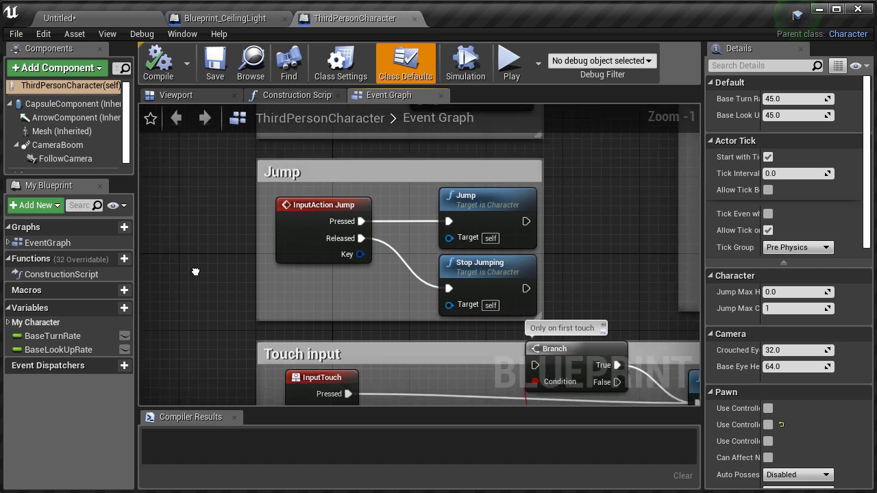
# Pan through the ThirdPersonCharacter Event Graph, then view the mannequin in its Viewport preview
pyautogui.moveTo(195, 272); pyautogui.dragTo(196, 349, button='right')
pyautogui.scroll(-4, 446, 403)
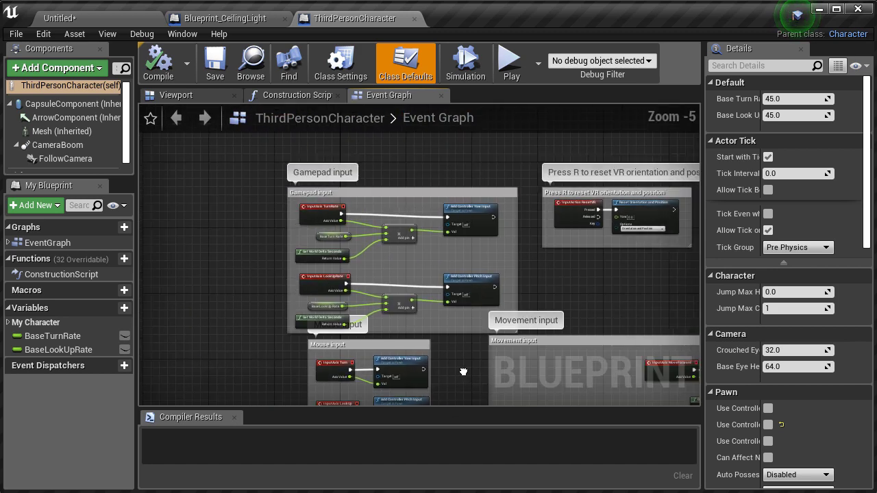
pyautogui.moveTo(464, 372); pyautogui.dragTo(413, 331, button='right')
pyautogui.click(296, 95)
pyautogui.click(176, 94)
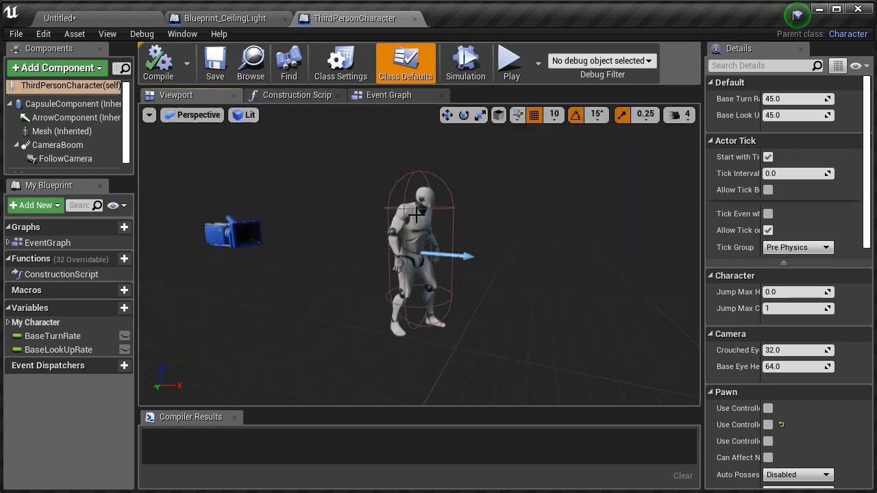
pyautogui.moveTo(416, 215); pyautogui.dragTo(397, 197)
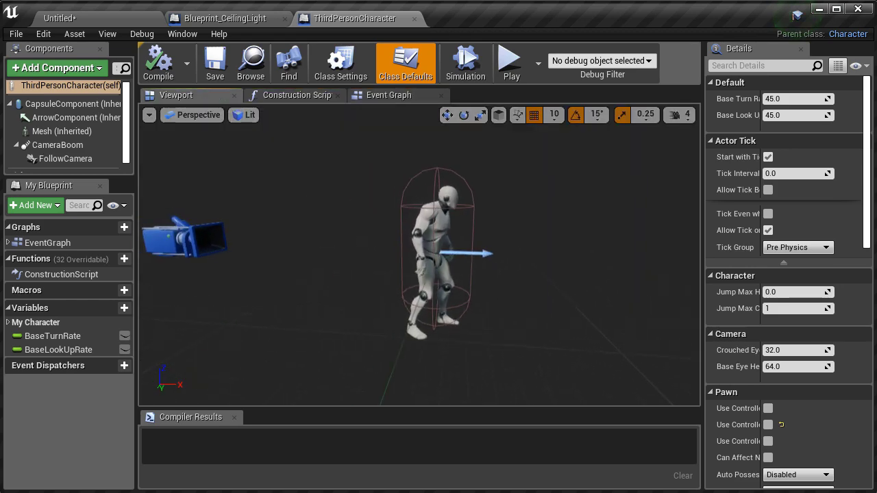